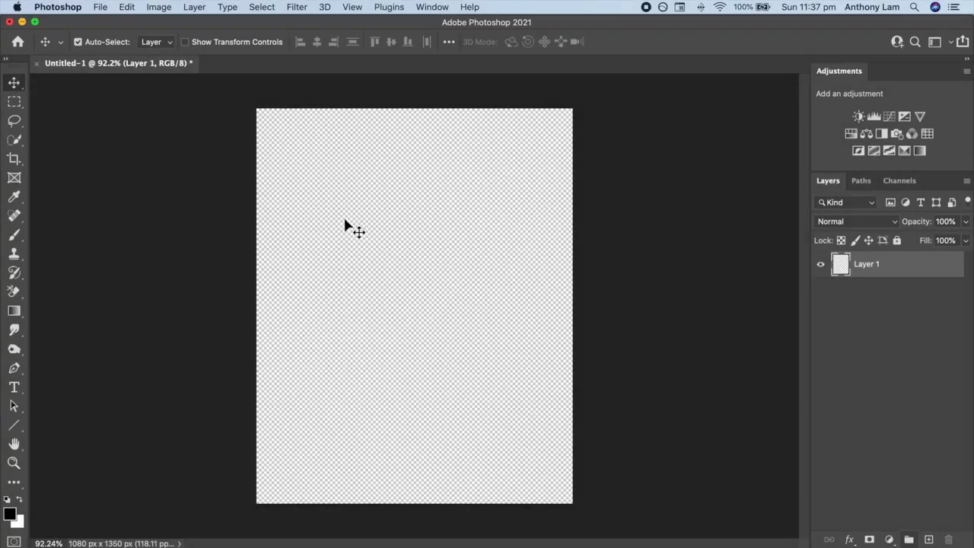
# Step: Place the forest photo as an embedded image, stretched to canvas width and moved to the top
pyautogui.click(102, 9)
pyautogui.click(195, 264)
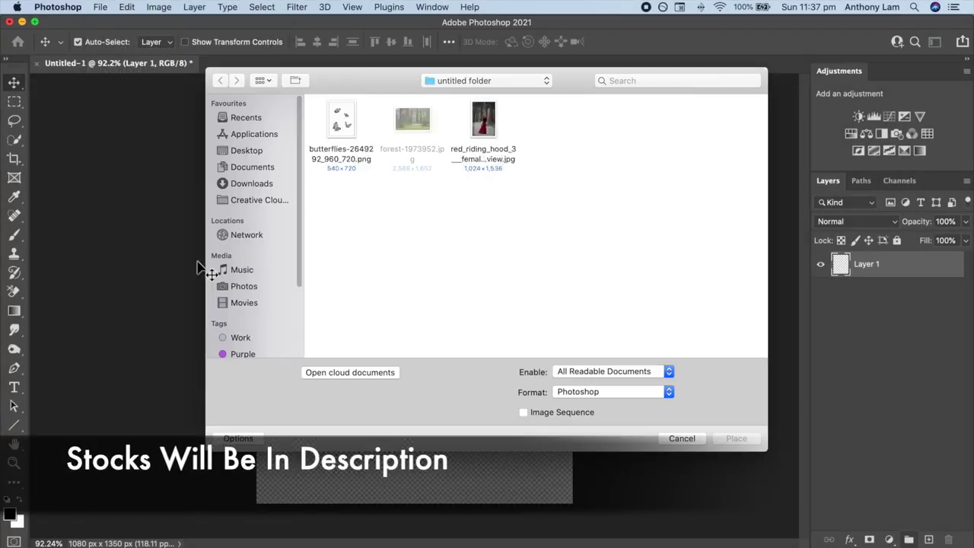
pyautogui.click(412, 122)
pyautogui.click(736, 438)
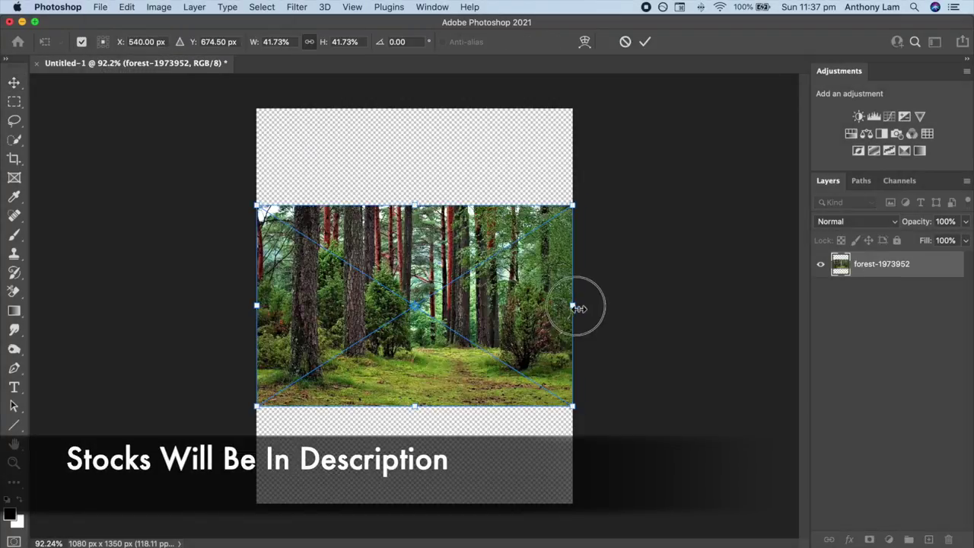
pyautogui.moveTo(573, 305); pyautogui.dragTo(653, 315)
pyautogui.moveTo(596, 326); pyautogui.dragTo(567, 231)
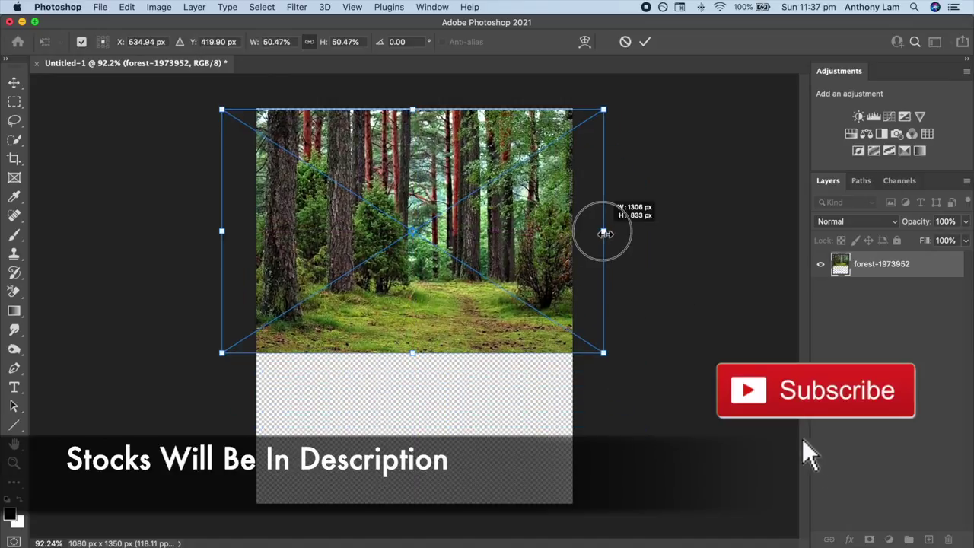
pyautogui.click(645, 41)
# Step: Duplicate the forest layer and flip the copy downward to form a water reflection
pyautogui.moveTo(883, 264); pyautogui.dragTo(930, 540)
pyautogui.hotkey('ctrl', 't')
pyautogui.moveTo(414, 109); pyautogui.dragTo(414, 544)
pyautogui.click(644, 42)
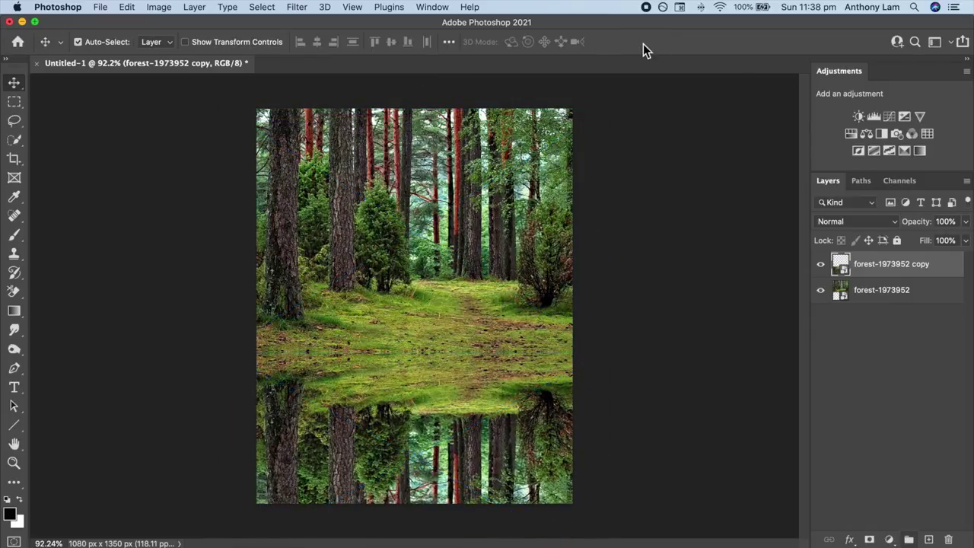
# Step: Apply a Motion Blur filter to the reflection copy
pyautogui.click(301, 9)
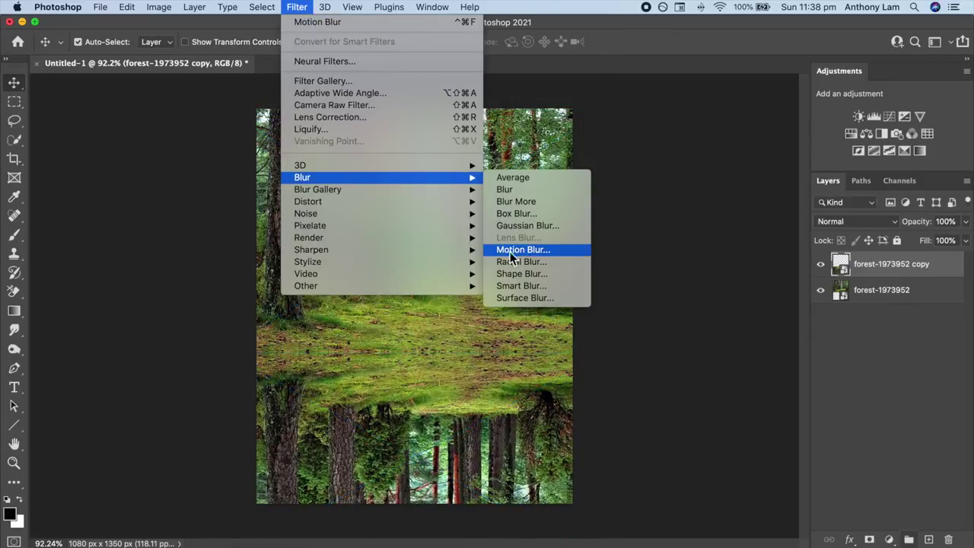
pyautogui.click(525, 251)
pyautogui.click(706, 72)
# Step: Widen the reflection's bottom edge with a Perspective transform, then fit the canvas in view
pyautogui.hotkey('ctrl', 't')
pyautogui.press('Return')
pyautogui.hotkey('ctrl', 't')
pyautogui.rightClick(584, 393)
pyautogui.click(601, 464)
pyautogui.moveTo(575, 522); pyautogui.dragTo(598, 524)
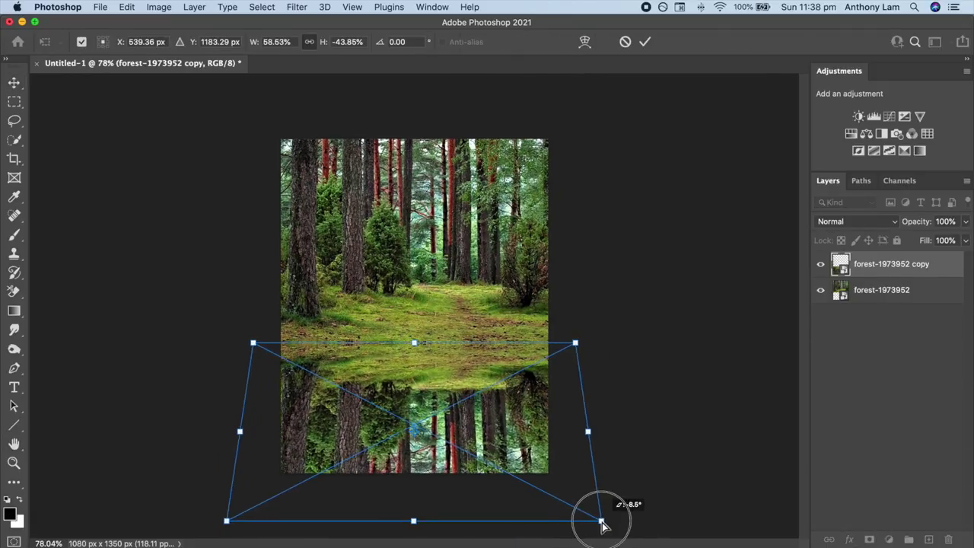
pyautogui.click(644, 41)
pyautogui.hotkey('ctrl', '0')
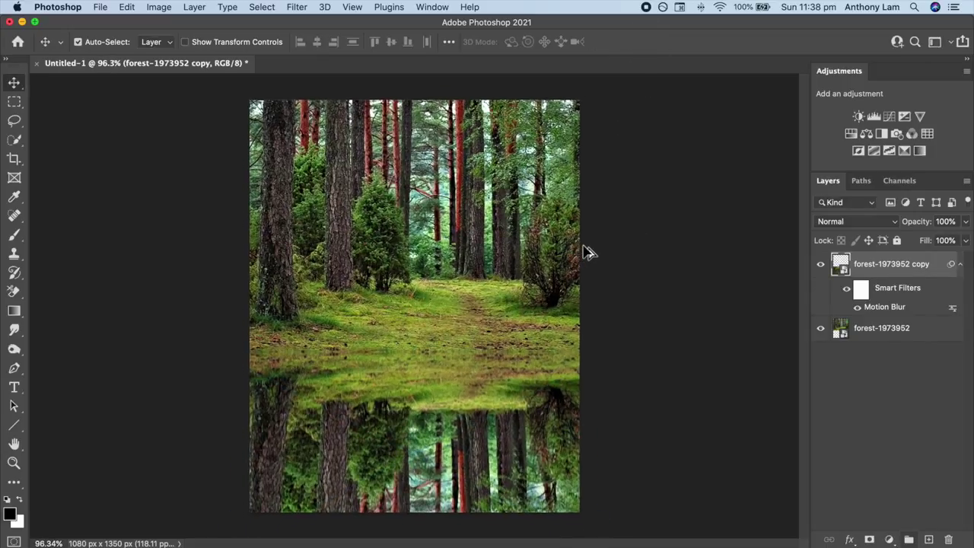
# Step: Darken the scene with Brightness/Contrast at -20 and a Moonlight.3DL Color Lookup
pyautogui.click(857, 120)
pyautogui.moveTo(692, 182)
pyautogui.mouseDown()
pyautogui.moveTo(682, 183)
pyautogui.moveTo(687, 208)
pyautogui.mouseUp()
pyautogui.click(611, 90)
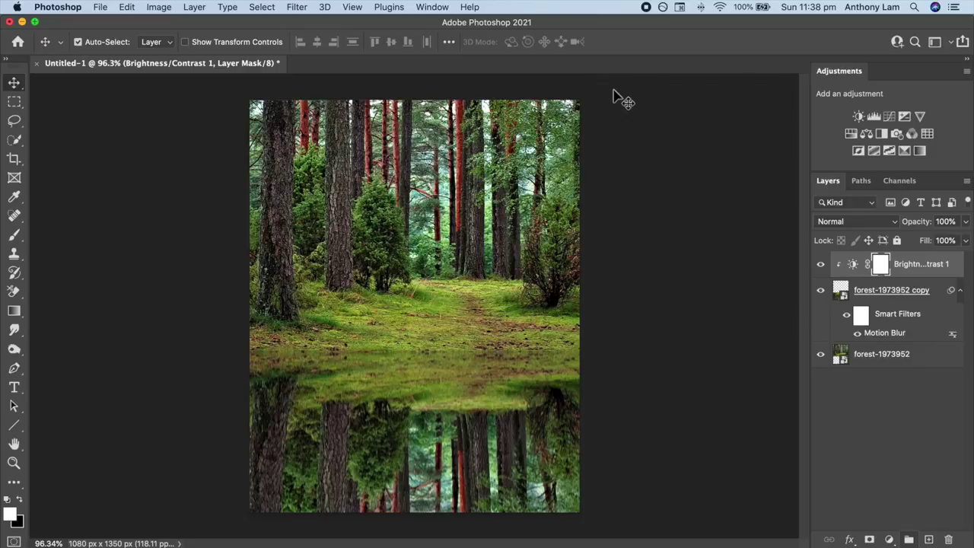
pyautogui.click(927, 134)
pyautogui.click(713, 145)
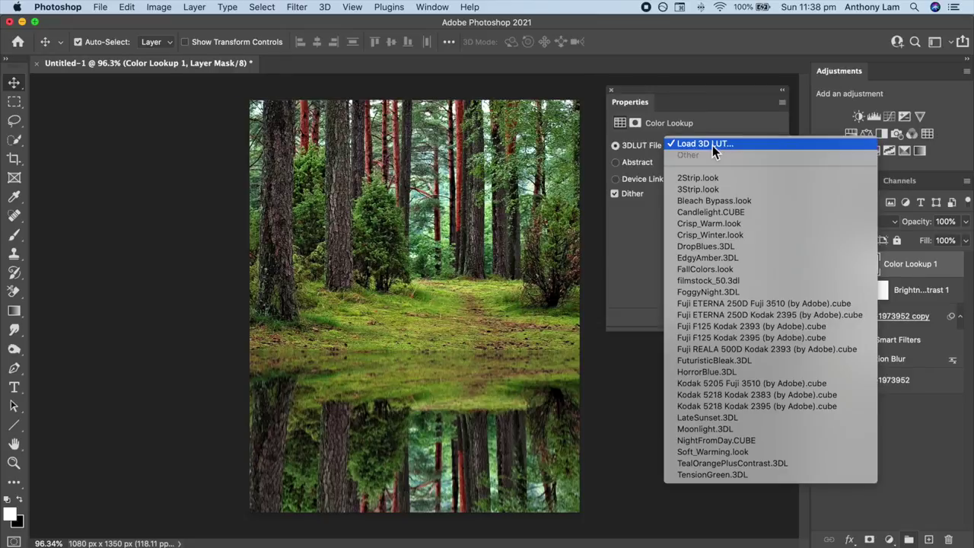
pyautogui.click(714, 429)
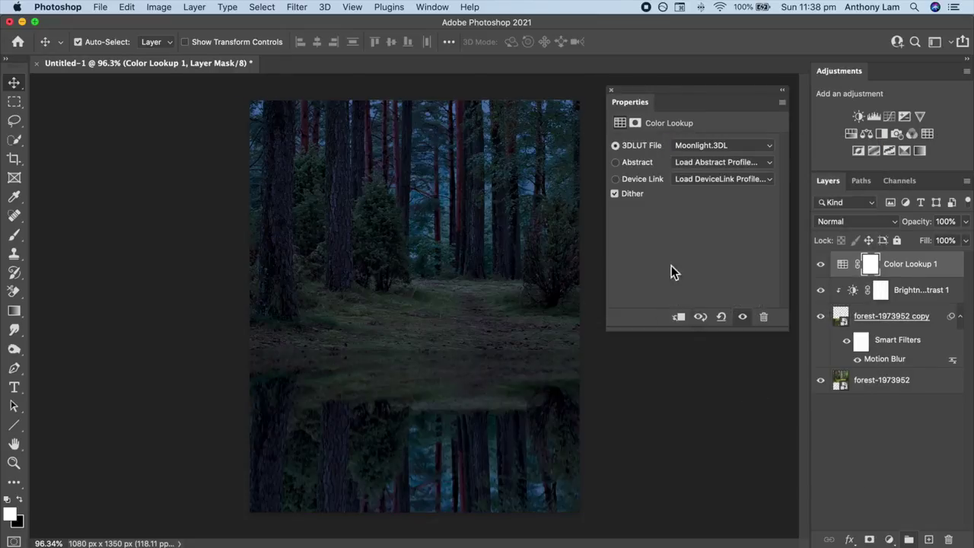
pyautogui.click(611, 90)
# Step: Rasterize the reflection copy and smudge it into wavy ripples
pyautogui.rightClick(866, 325)
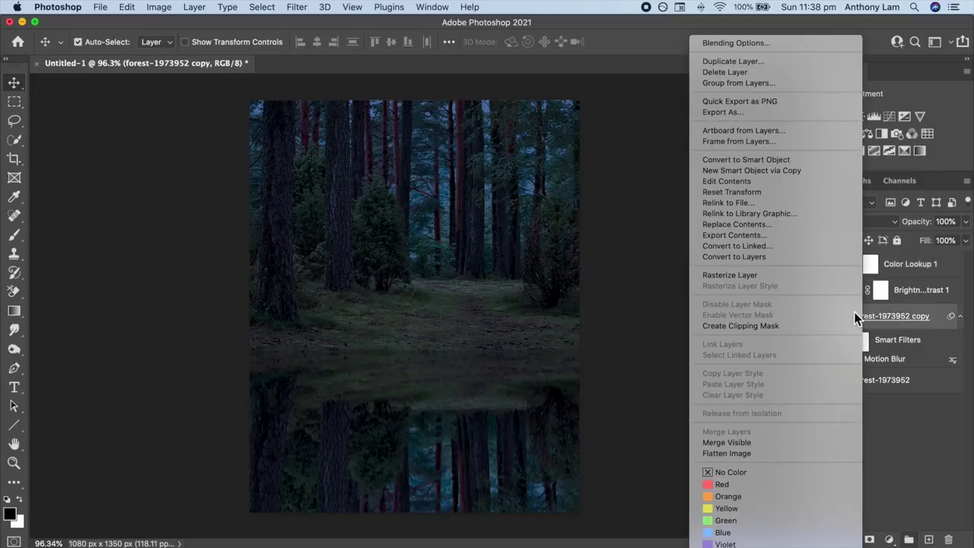
pyautogui.click(764, 275)
pyautogui.moveTo(25, 341); pyautogui.dragTo(61, 358)
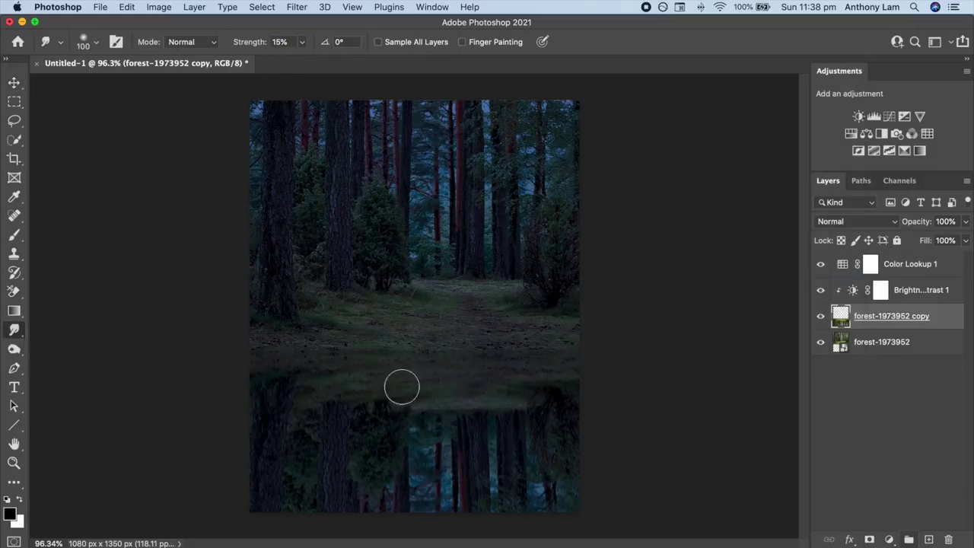
pyautogui.moveTo(620, 489)
pyautogui.mouseDown()
pyautogui.moveTo(191, 512)
pyautogui.moveTo(614, 523)
pyautogui.mouseUp()
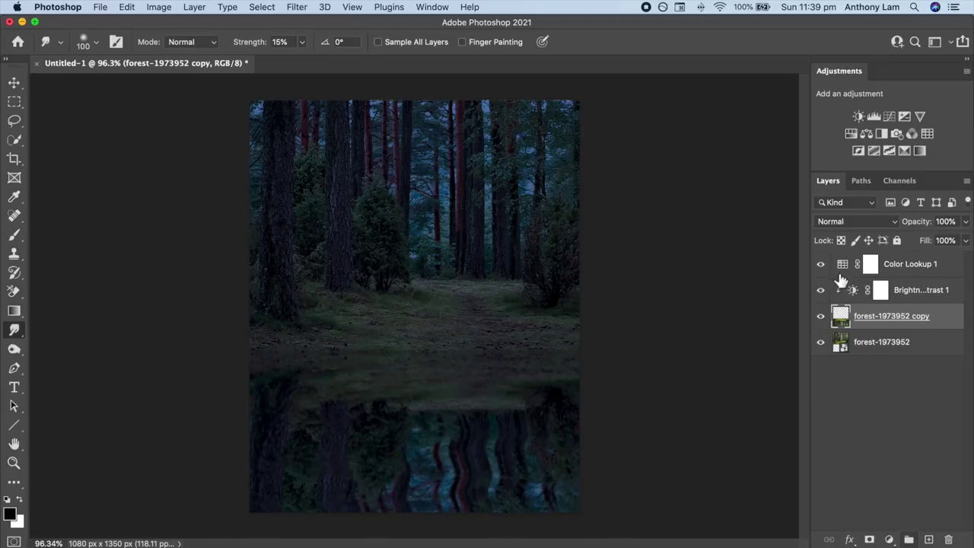
pyautogui.click(841, 274)
pyautogui.click(928, 539)
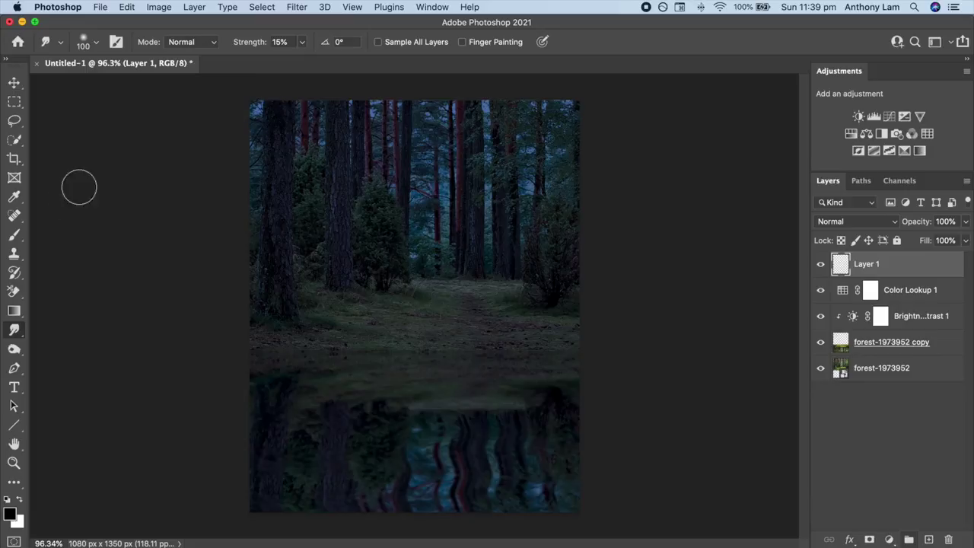
# Step: Paint soft light-blue haze over the left trees and central path with a 500 px brush
pyautogui.click(14, 236)
pyautogui.keyDown('alt'); pyautogui.click(256, 116); pyautogui.keyUp('alt')
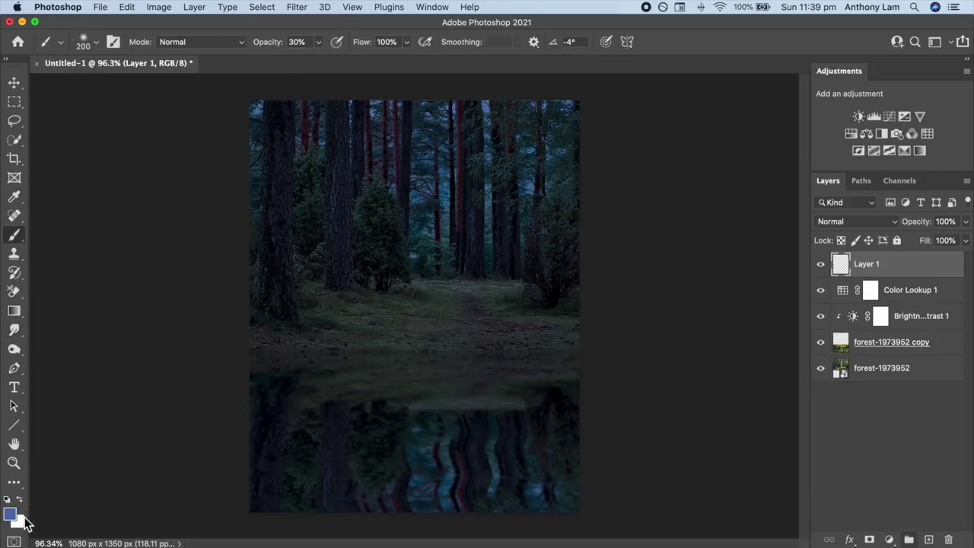
pyautogui.click(11, 515)
pyautogui.click(787, 117)
pyautogui.click(936, 100)
pyautogui.press(']')
pyautogui.press(']')
pyautogui.press(']')
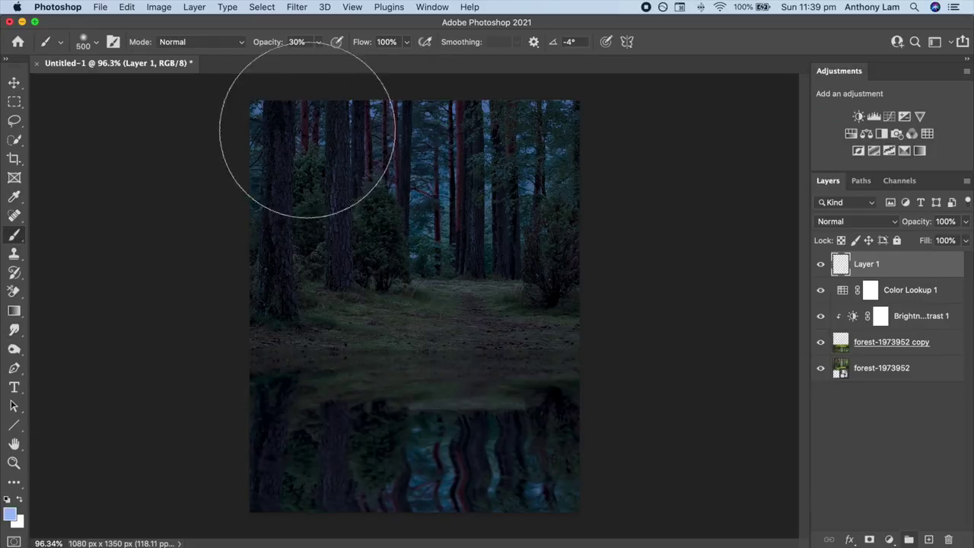
pyautogui.moveTo(307, 130); pyautogui.dragTo(278, 135)
pyautogui.moveTo(411, 255)
pyautogui.mouseDown()
pyautogui.moveTo(464, 337)
pyautogui.moveTo(300, 191)
pyautogui.mouseUp()
pyautogui.press('1')
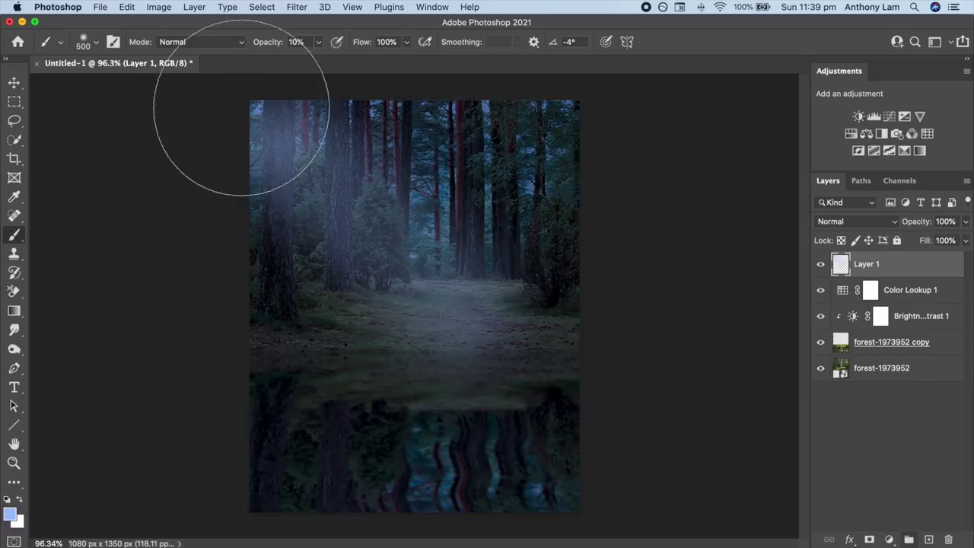
# Step: Try stretching the haze layer with Free Transform, then cancel without changes
pyautogui.press('super+t')
pyautogui.moveTo(580, 450); pyautogui.dragTo(630, 486)
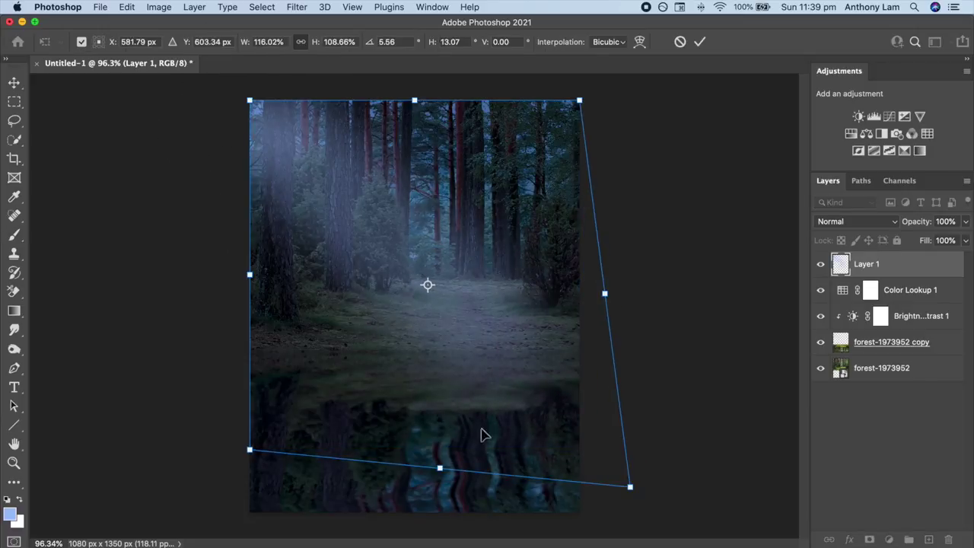
pyautogui.press('Escape')
pyautogui.press('super+t')
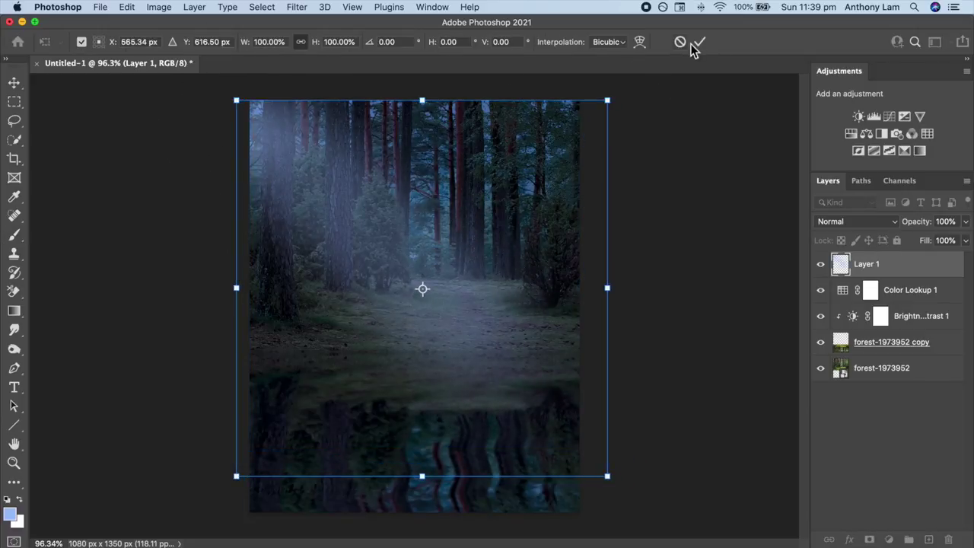
pyautogui.click(700, 42)
# Step: On a new layer, skew a painted stroke into a slanted light beam
pyautogui.click(928, 539)
pyautogui.press('x')
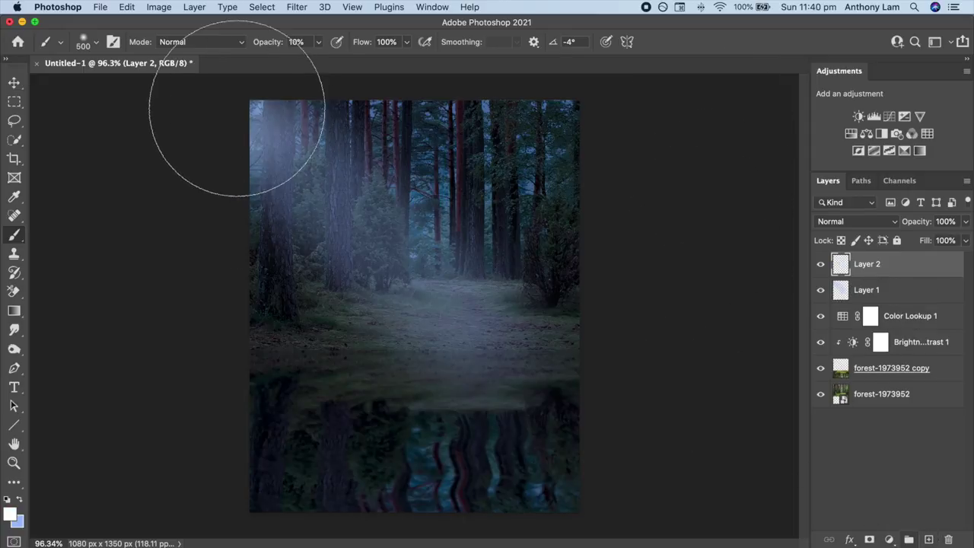
pyautogui.press('super+t')
pyautogui.moveTo(353, 217); pyautogui.dragTo(507, 374)
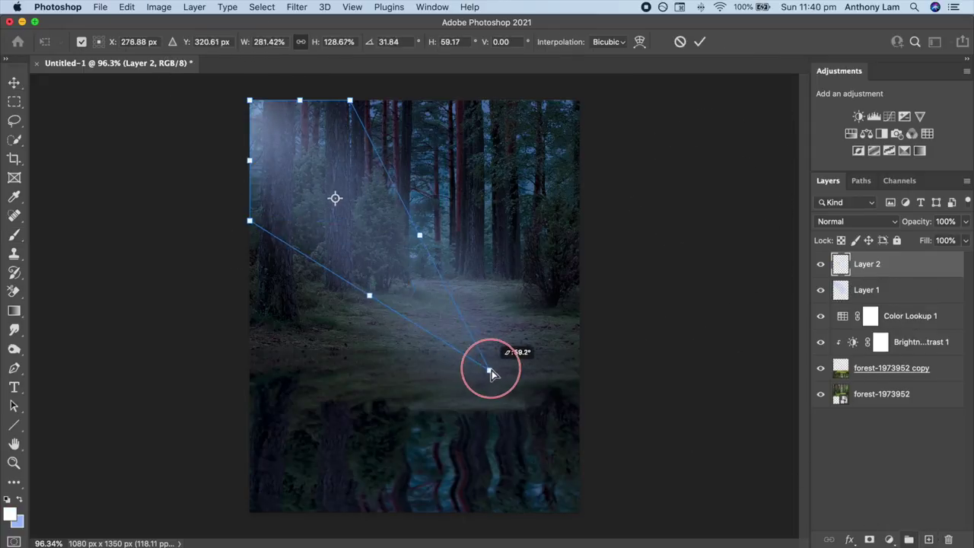
pyautogui.click(699, 42)
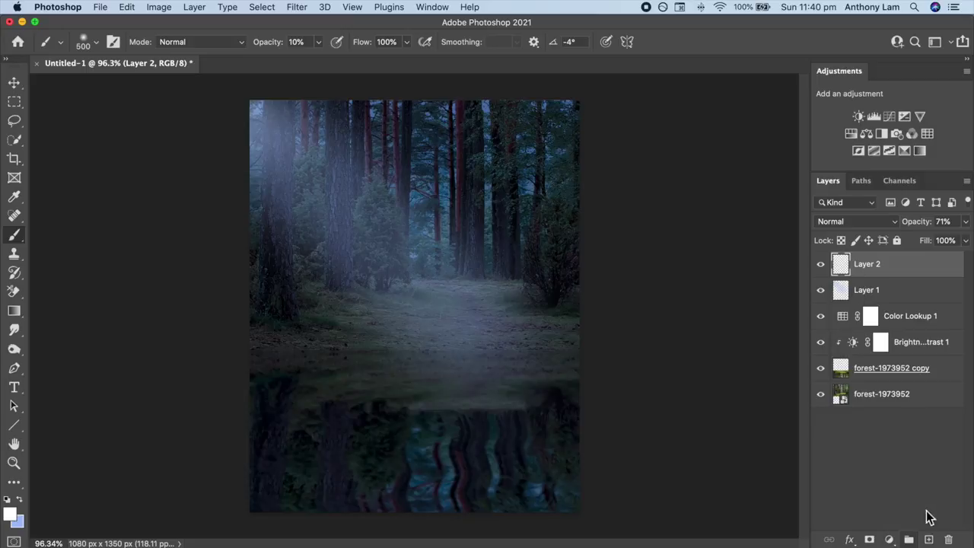
# Step: On another new layer, darken the upper-right and lower-right forest edges with black paint
pyautogui.click(929, 539)
pyautogui.press('x')
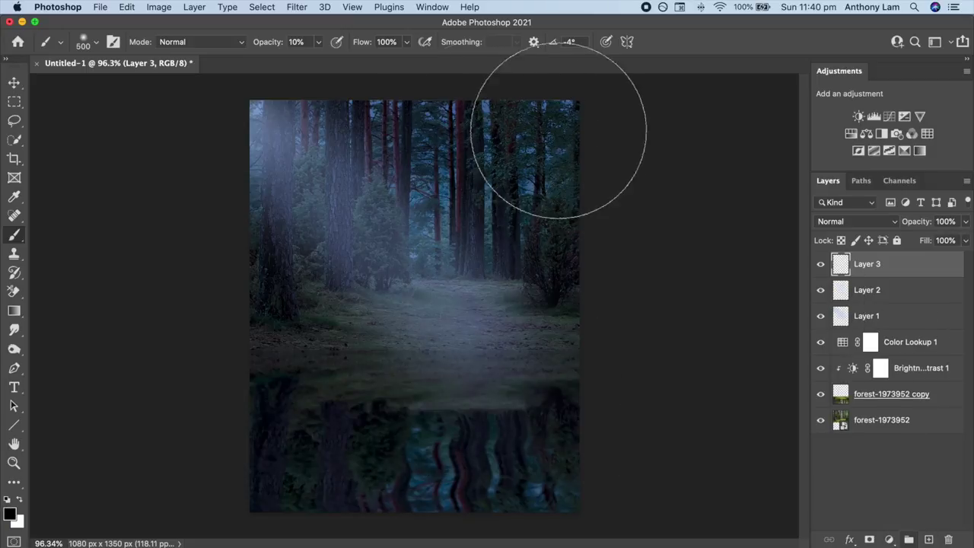
pyautogui.moveTo(467, 137); pyautogui.dragTo(544, 159)
pyautogui.moveTo(450, 208)
pyautogui.mouseDown()
pyautogui.moveTo(442, 146)
pyautogui.moveTo(543, 145)
pyautogui.moveTo(565, 434)
pyautogui.moveTo(551, 513)
pyautogui.mouseUp()
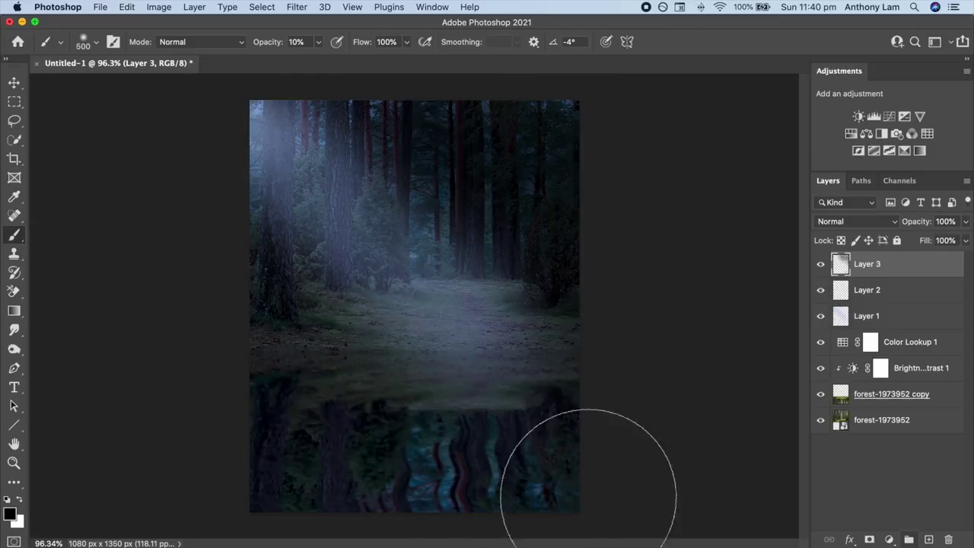
pyautogui.press('[')
pyautogui.press('[')
pyautogui.press('[')
pyautogui.press('[')
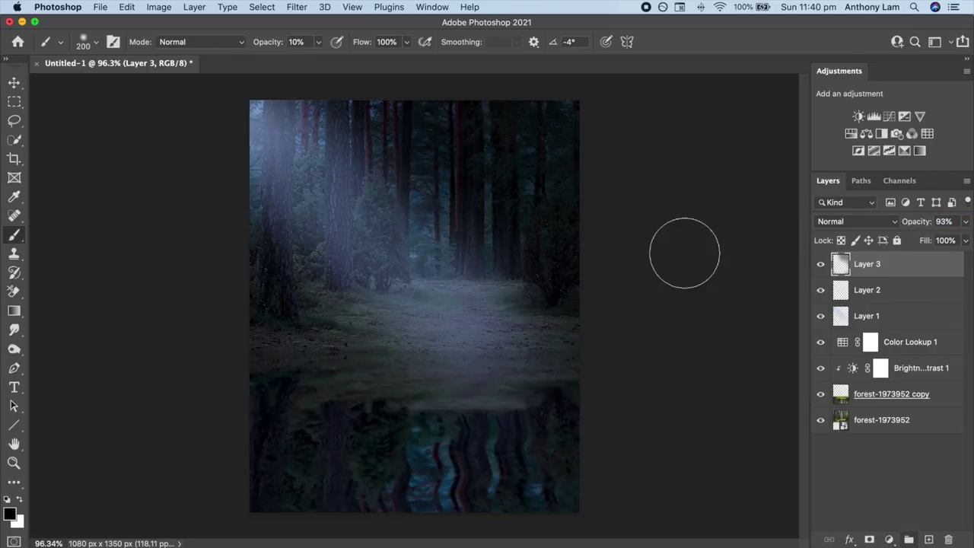
pyautogui.click(928, 539)
pyautogui.rightClick(419, 279)
# Step: Stamp light-blue fog across the forest centre using the cloud brush at 60% then 50% opacity
pyautogui.click(522, 388)
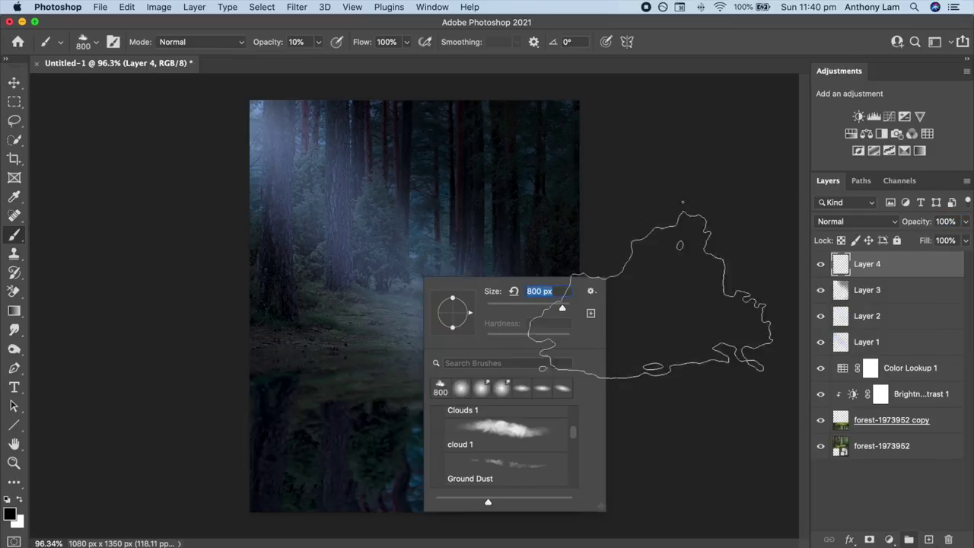
pyautogui.keyDown('alt'); pyautogui.click(255, 114); pyautogui.keyUp('alt')
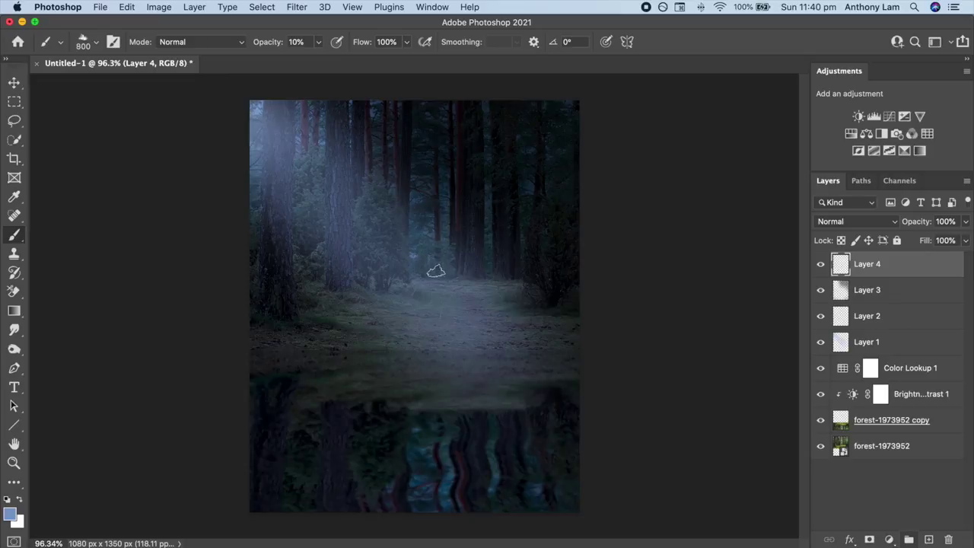
pyautogui.press('[')
pyautogui.press('[')
pyautogui.press('6')
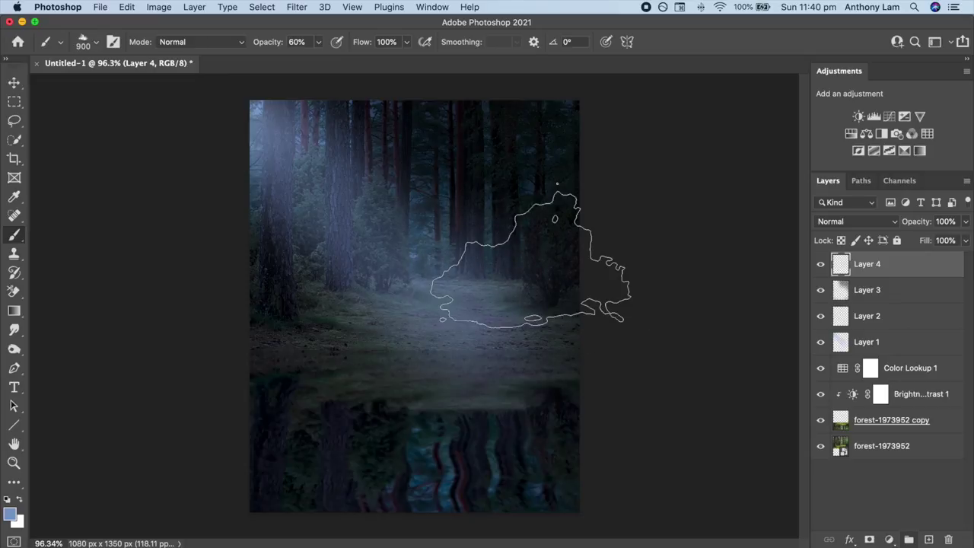
pyautogui.click(457, 246)
pyautogui.click(446, 248)
pyautogui.press('[')
pyautogui.press('5')
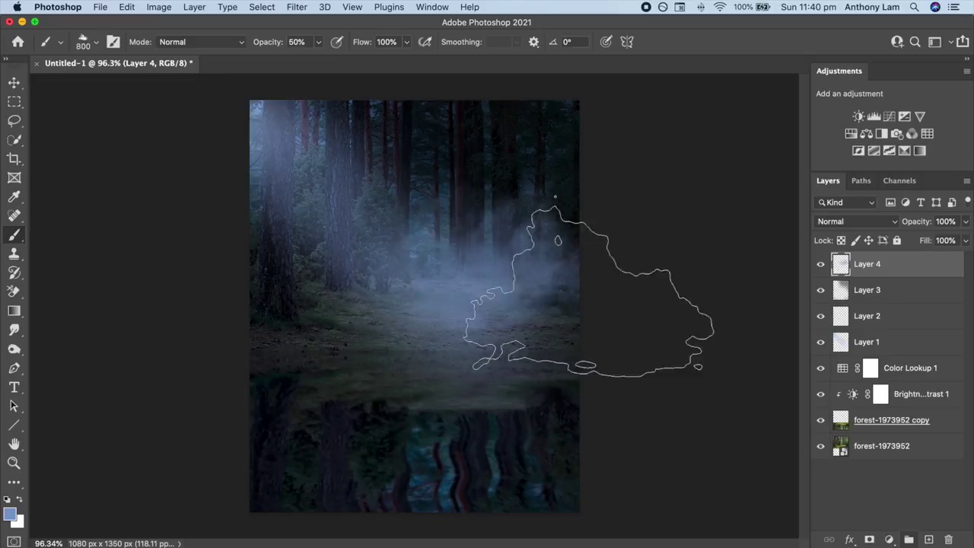
pyautogui.click(515, 210)
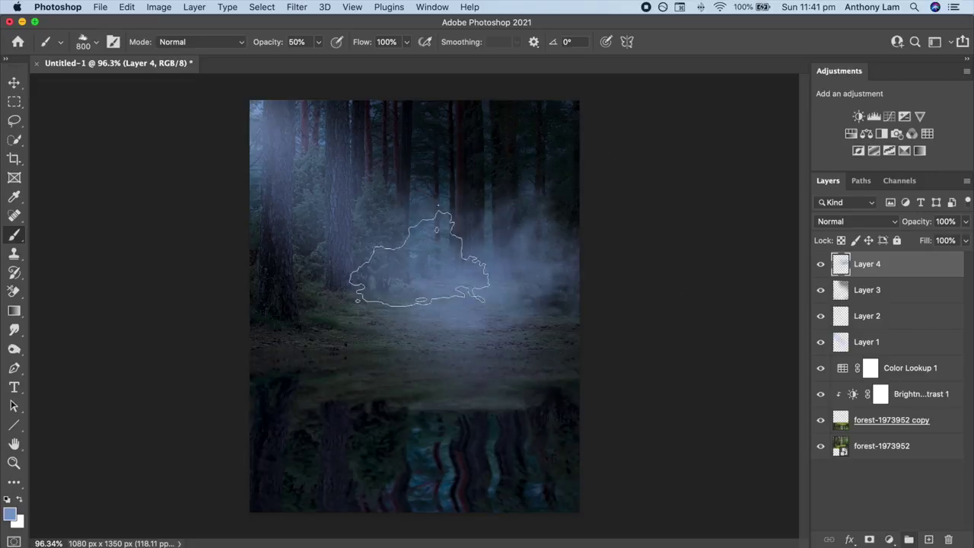
# Step: Set the fog layer to 80% opacity and stretch it wider to the right
pyautogui.moveTo(917, 221); pyautogui.dragTo(898, 220)
pyautogui.hotkey('ctrl', 't')
pyautogui.moveTo(597, 262); pyautogui.dragTo(628, 261)
pyautogui.click(699, 42)
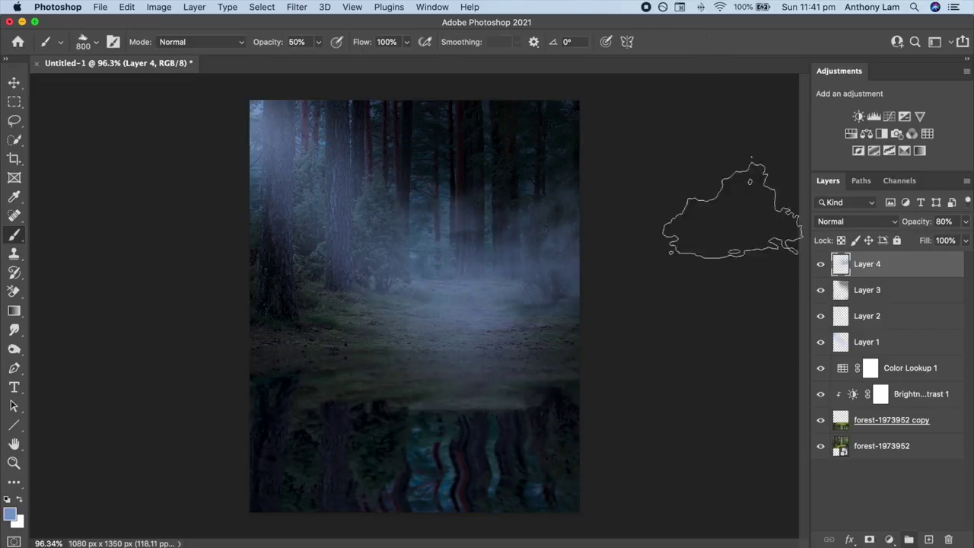
# Step: Add a Brightness/Contrast layer raising brightness to about 21
pyautogui.click(856, 118)
pyautogui.moveTo(691, 182); pyautogui.dragTo(702, 184)
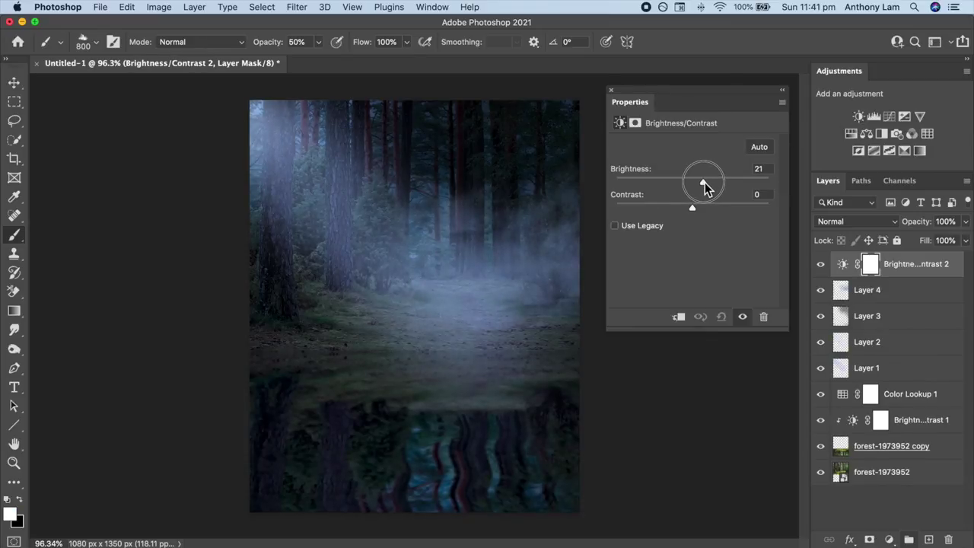
pyautogui.click(613, 90)
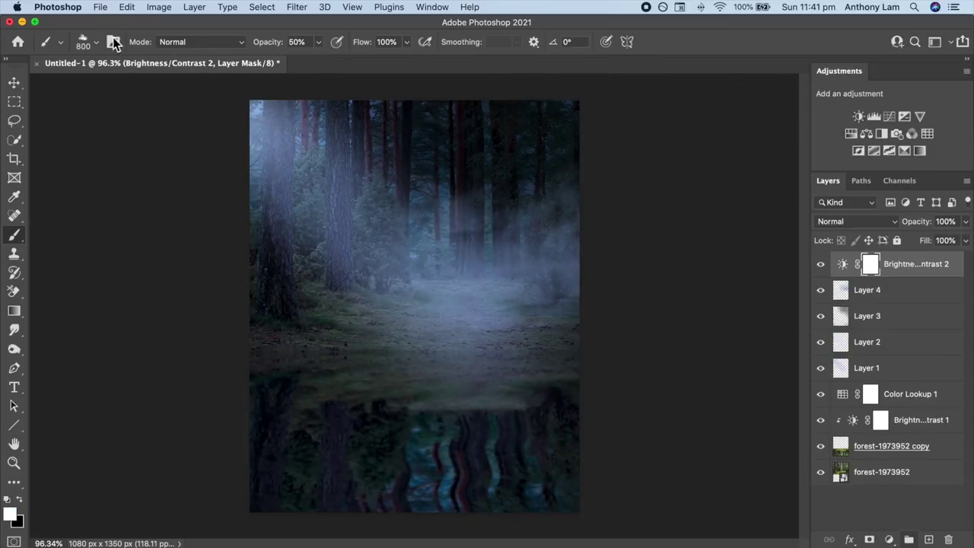
pyautogui.click(100, 7)
pyautogui.click(190, 261)
# Step: Place the red riding hood photo and mask out her snowy background with Select Subject
pyautogui.click(478, 129)
pyautogui.click(719, 440)
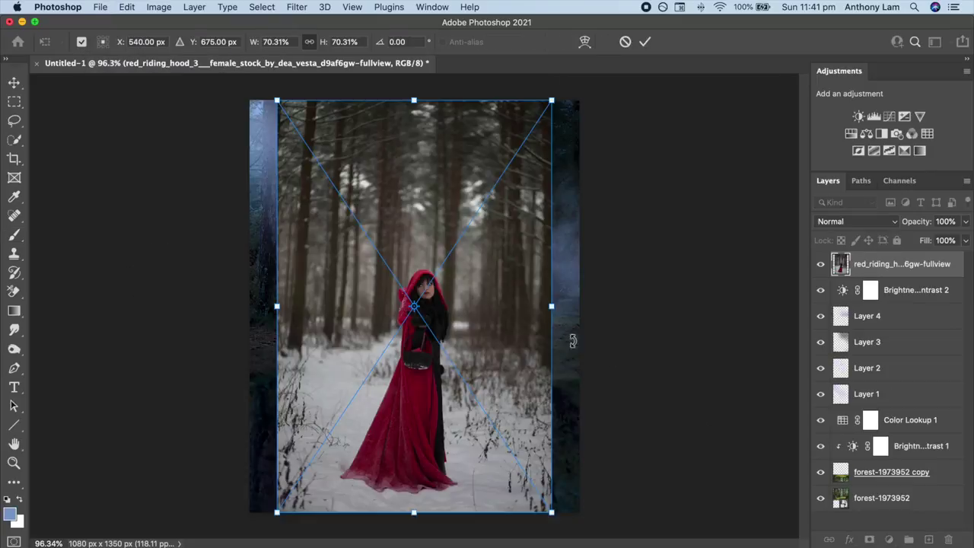
pyautogui.click(15, 141)
pyautogui.click(413, 41)
pyautogui.click(869, 538)
pyautogui.click(840, 264)
# Step: Scale the figure down and position her standing on the misty forest path
pyautogui.hotkey('ctrl', 't')
pyautogui.moveTo(553, 307); pyautogui.dragTo(529, 311)
pyautogui.moveTo(426, 364)
pyautogui.mouseDown()
pyautogui.moveTo(453, 326)
pyautogui.moveTo(472, 320)
pyautogui.mouseUp()
pyautogui.moveTo(535, 269)
pyautogui.mouseDown()
pyautogui.moveTo(561, 239)
pyautogui.moveTo(540, 244)
pyautogui.mouseUp()
pyautogui.moveTo(495, 305); pyautogui.dragTo(490, 281)
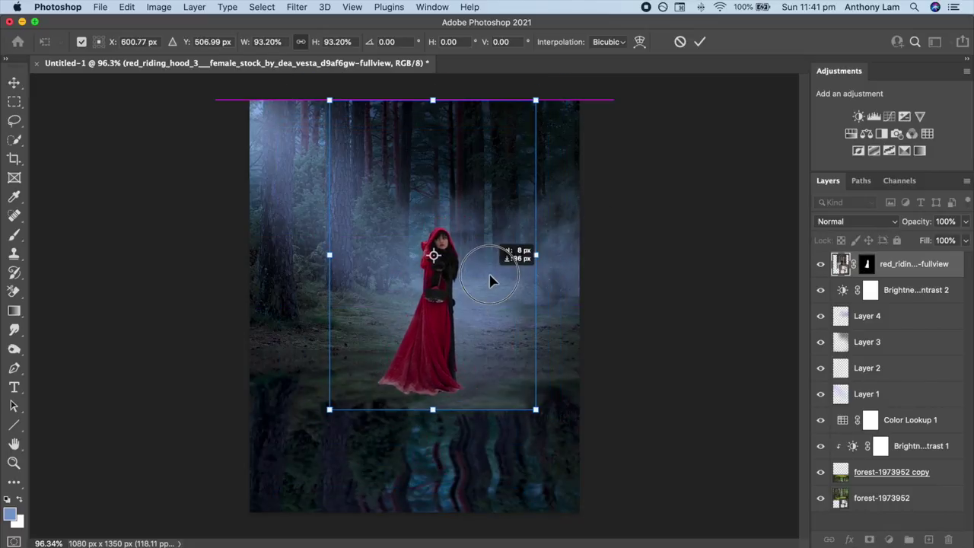
pyautogui.moveTo(535, 255); pyautogui.dragTo(529, 263)
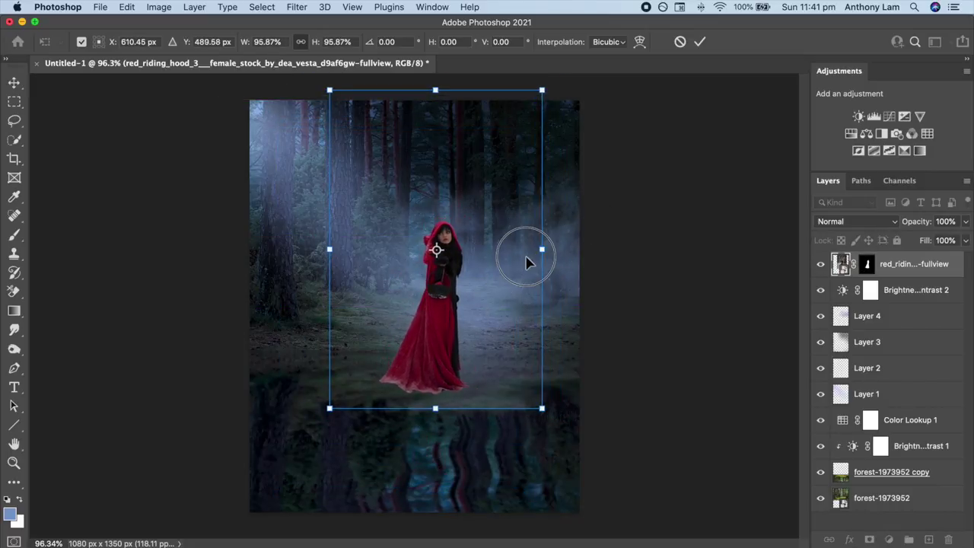
pyautogui.click(699, 42)
# Step: Add a clipped Hue/Saturation adjustment with Saturation -47 to the figure
pyautogui.press('w')
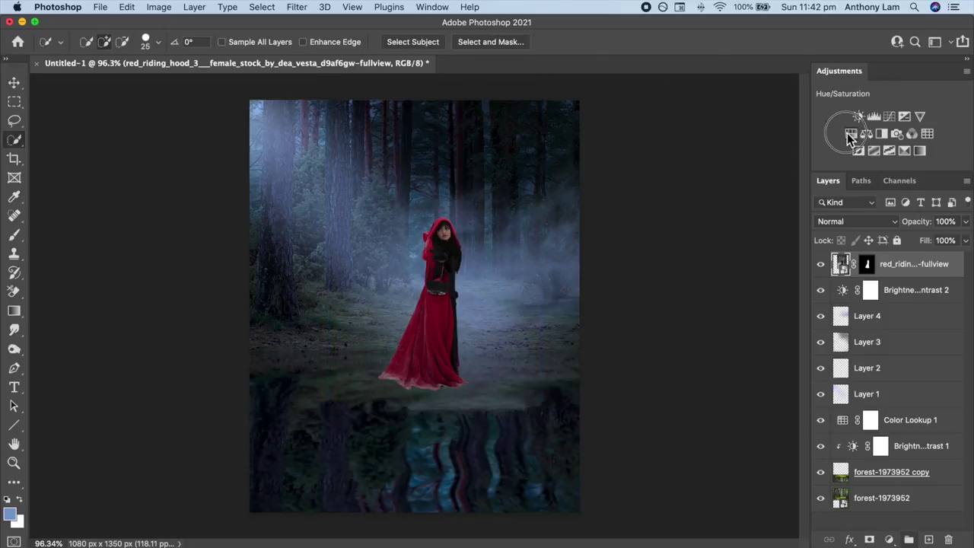
pyautogui.click(850, 136)
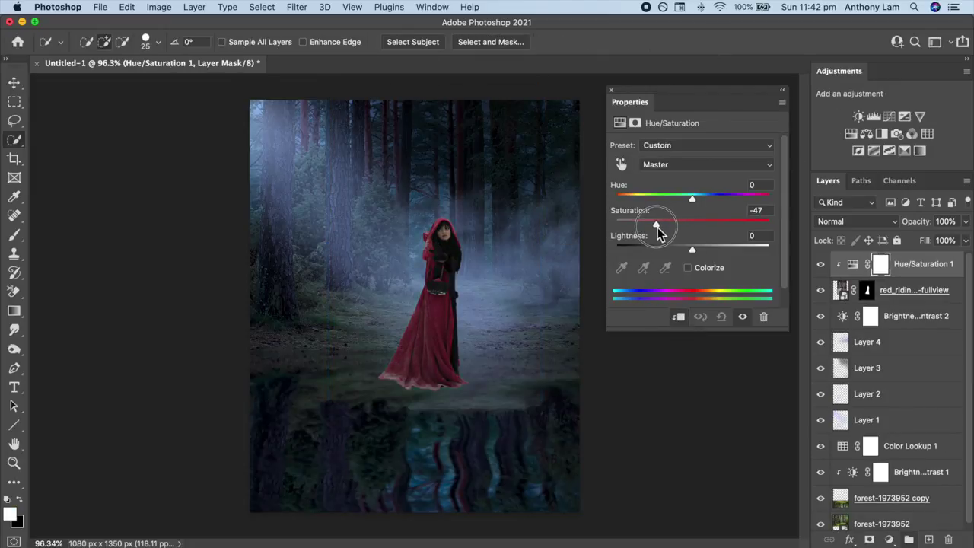
pyautogui.click(611, 89)
# Step: Darken the figure with clipped Brightness/Contrast (-92, -14), masking it off her left side
pyautogui.click(857, 116)
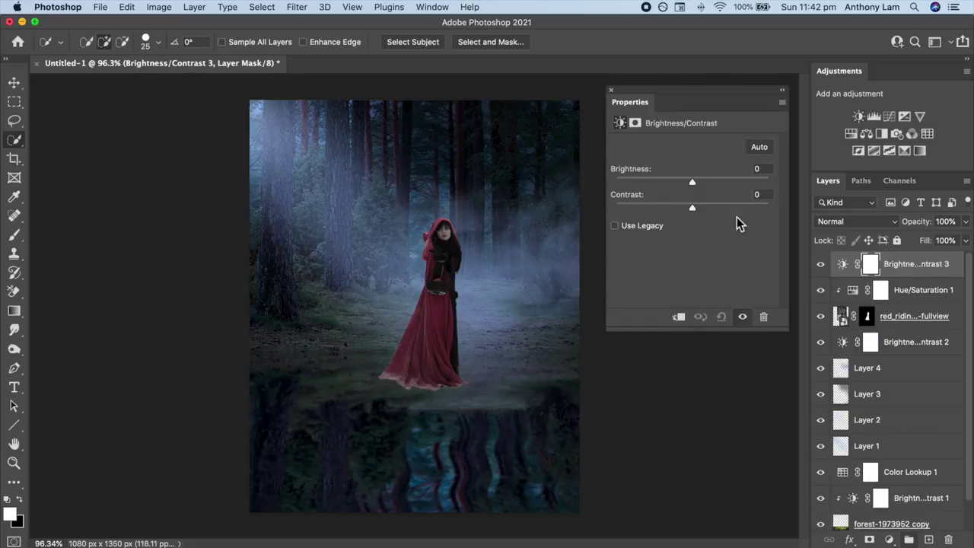
pyautogui.click(678, 316)
pyautogui.moveTo(691, 183); pyautogui.dragTo(660, 185)
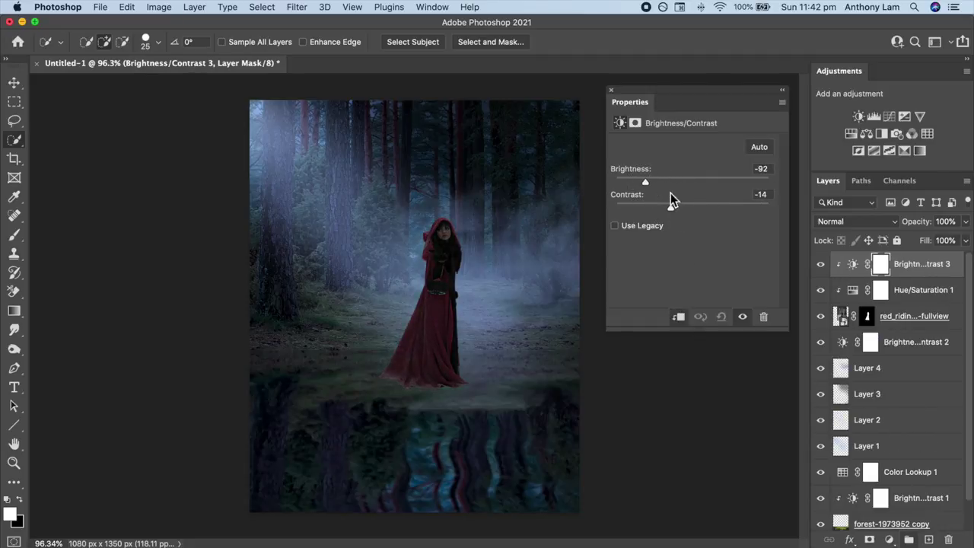
pyautogui.click(611, 91)
pyautogui.press('b')
pyautogui.rightClick(426, 228)
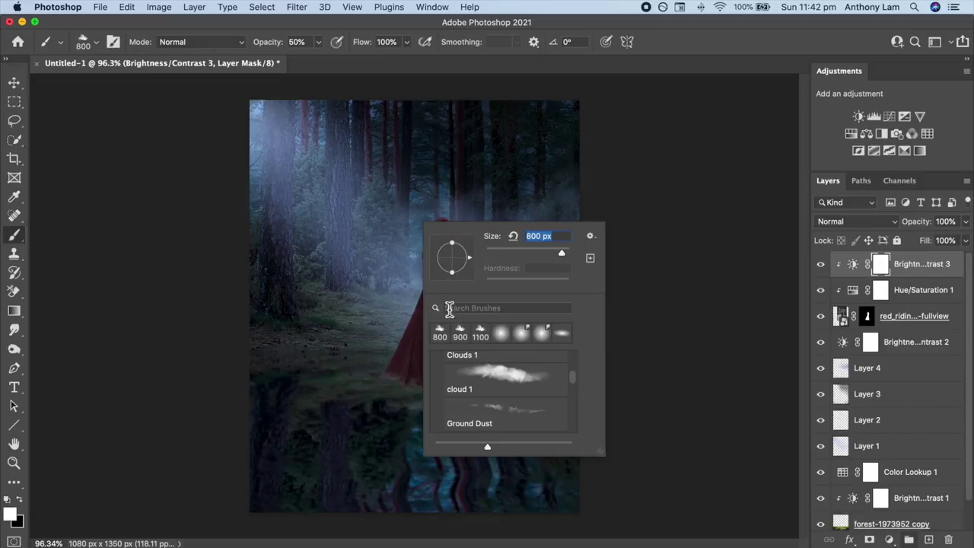
pyautogui.press('Return')
pyautogui.press('[')
pyautogui.press('[')
pyautogui.press('[')
pyautogui.press('[')
pyautogui.press('[')
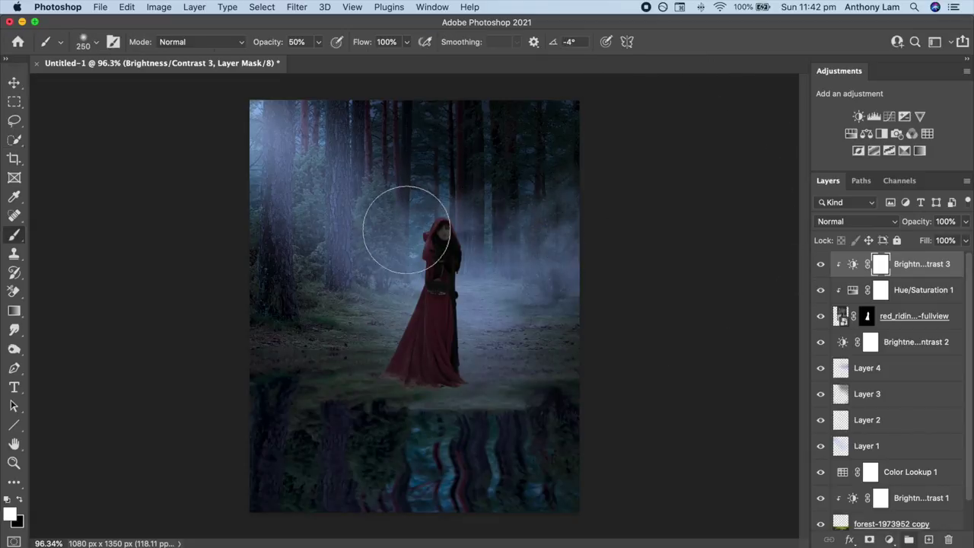
pyautogui.moveTo(397, 239); pyautogui.dragTo(364, 321)
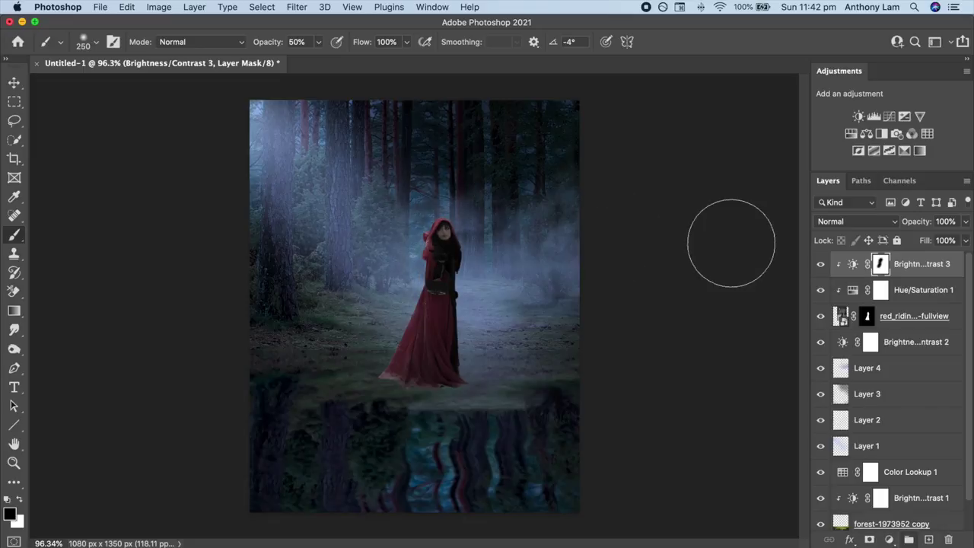
# Step: Add a Color Balance with Red -17 and Blue +21 to tint the figure cyan-blue
pyautogui.click(866, 134)
pyautogui.moveTo(675, 174); pyautogui.dragTo(672, 177)
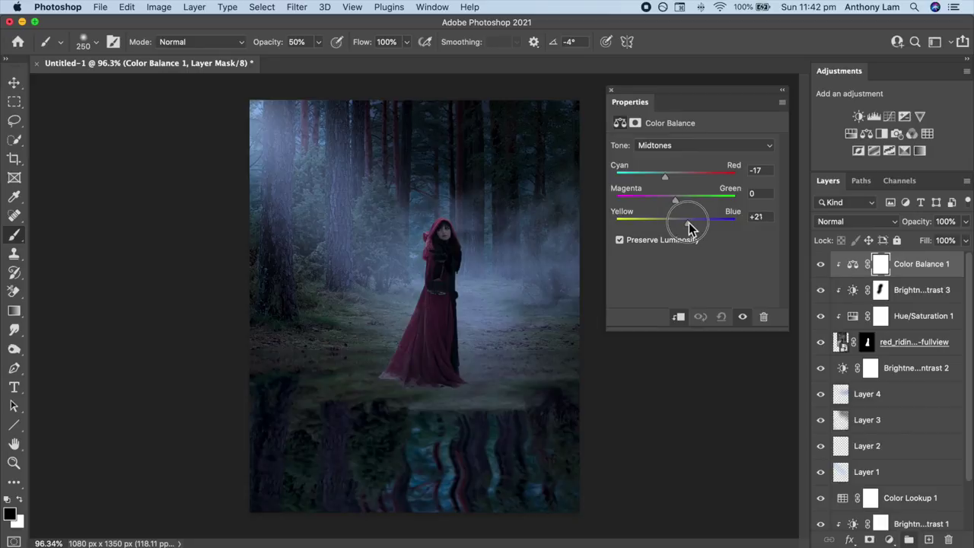
pyautogui.click(610, 91)
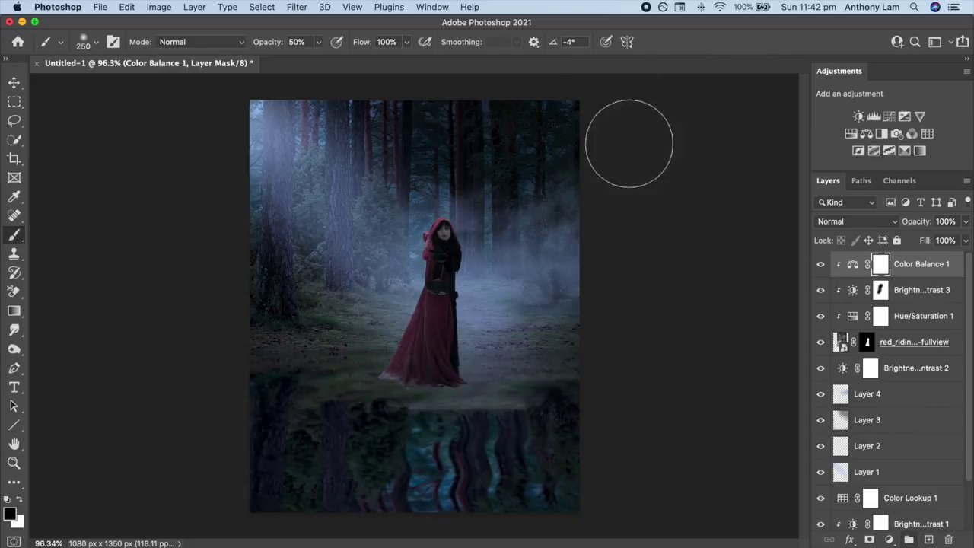
# Step: On a clipped layer, set the light-blue glow on her left to Screen at about 30% opacity
pyautogui.click(929, 539)
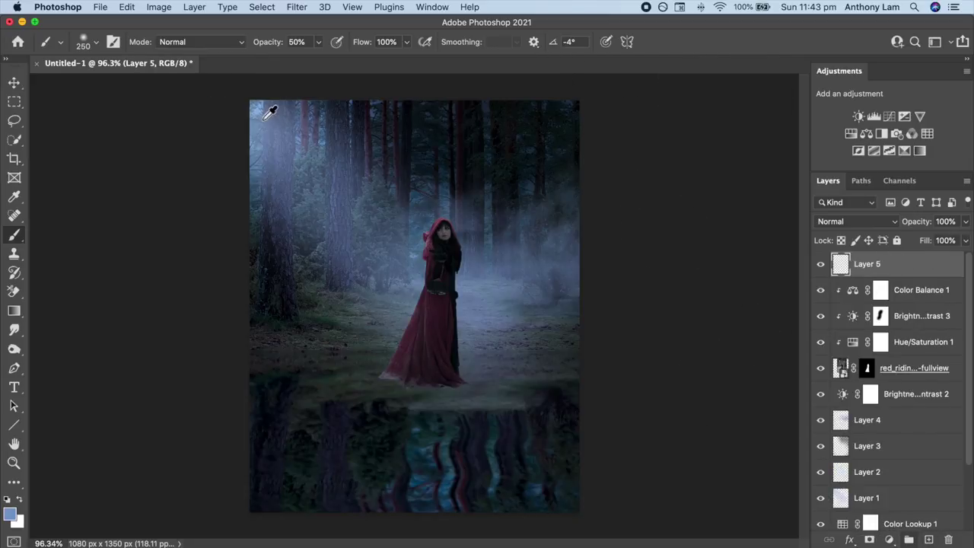
pyautogui.hotkey('ctrl', 'alt', 'g')
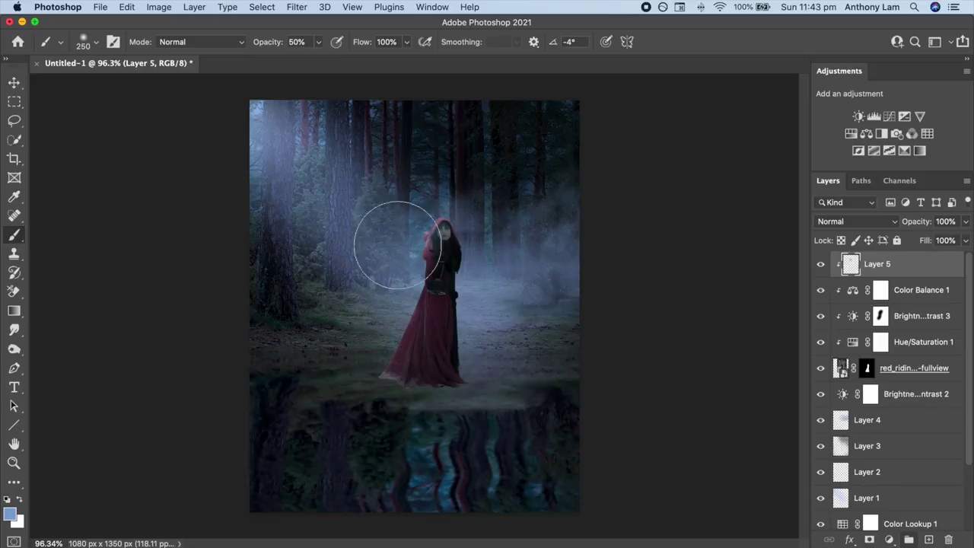
pyautogui.press('[')
pyautogui.press('[')
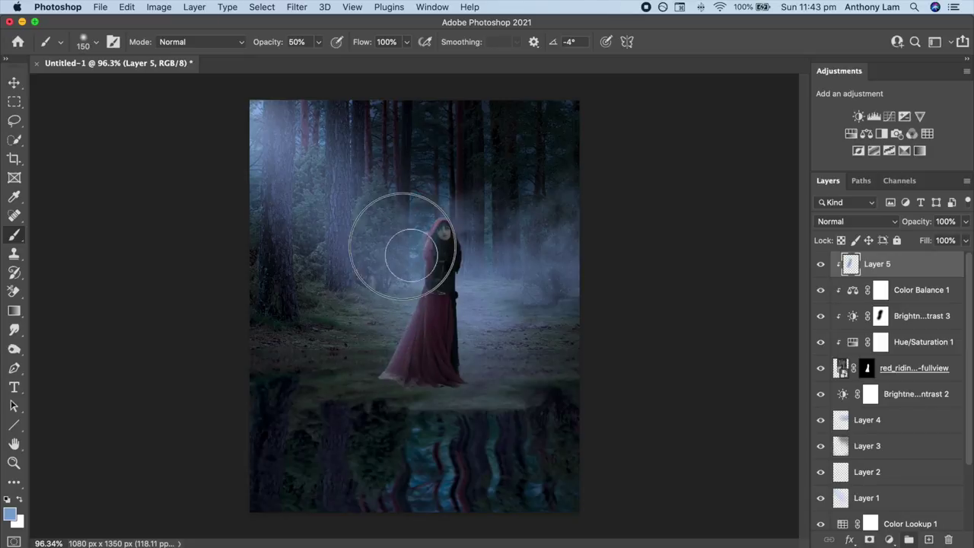
pyautogui.click(854, 221)
pyautogui.click(848, 321)
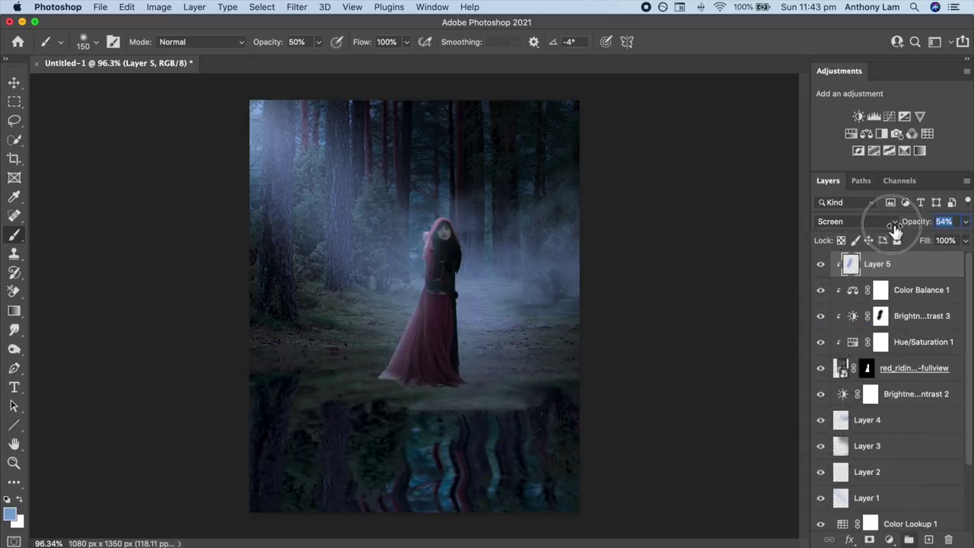
pyautogui.moveTo(917, 221); pyautogui.dragTo(883, 233)
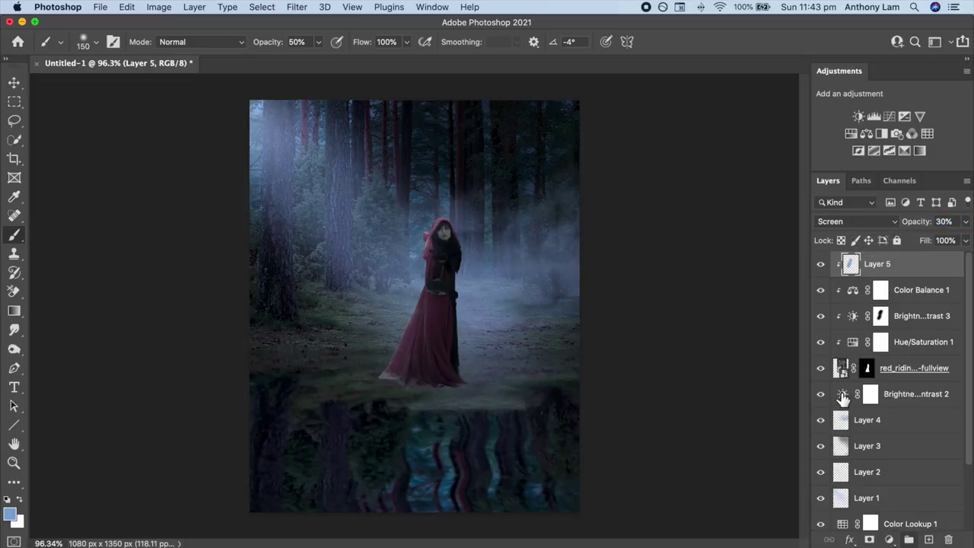
# Step: Create a new layer beneath the figure and set black paint for the shadow
pyautogui.click(842, 397)
pyautogui.click(929, 539)
pyautogui.press('3')
pyautogui.press(']')
# Step: Paint a soft black shadow under the figure's feet, building it up at 10% opacity
pyautogui.rightClick(502, 365)
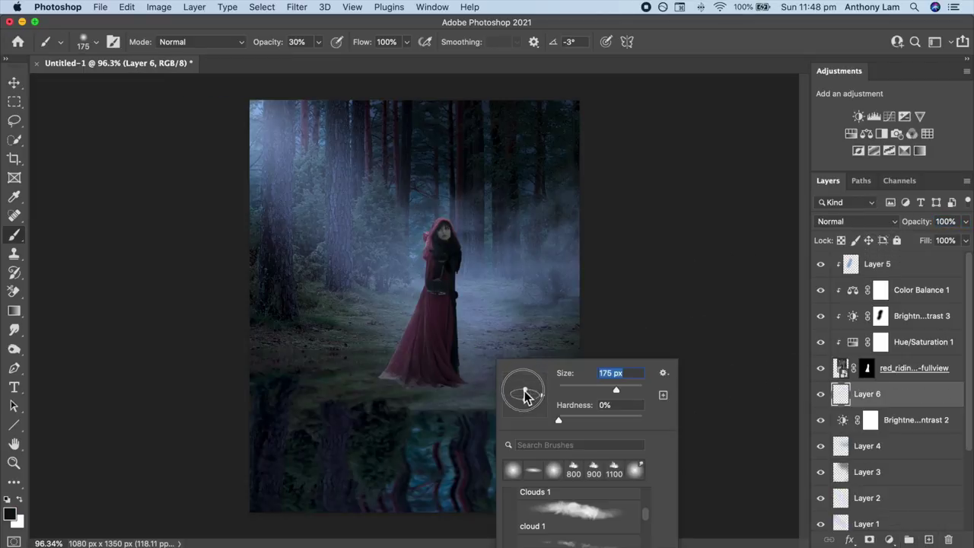
pyautogui.press('Return')
pyautogui.press('0')
pyautogui.moveTo(401, 381); pyautogui.dragTo(448, 385)
pyautogui.press('1')
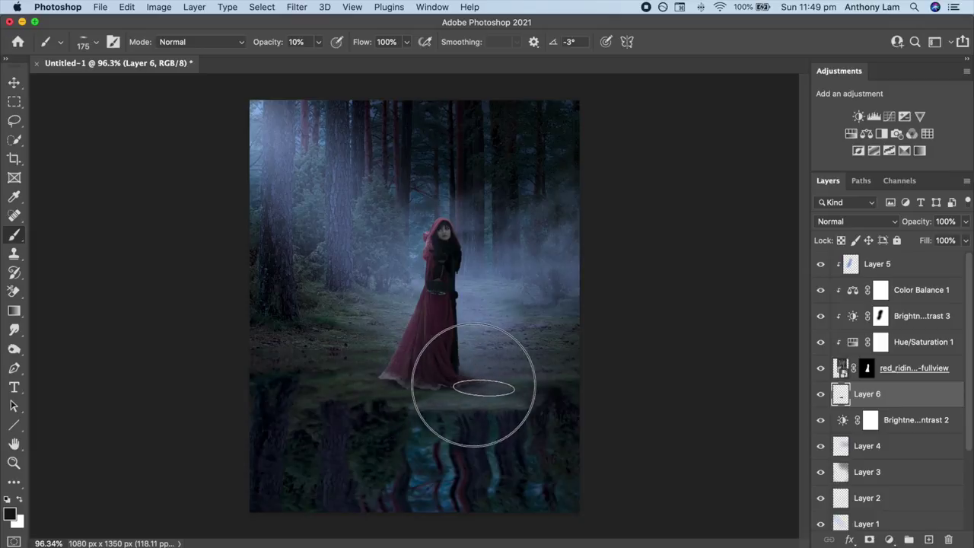
pyautogui.moveTo(472, 384); pyautogui.dragTo(532, 385)
pyautogui.moveTo(457, 384); pyautogui.dragTo(417, 385)
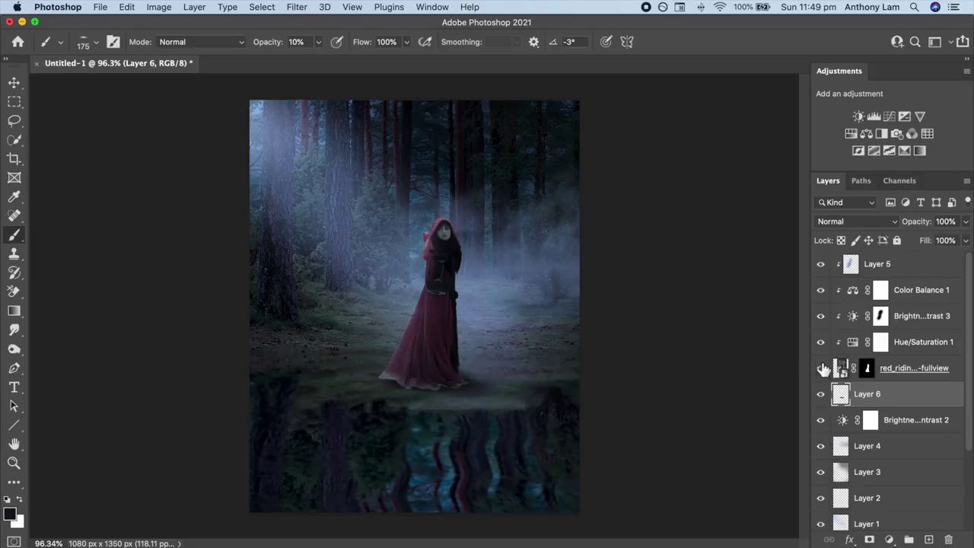
# Step: Select the figure and her adjustment layers and group them as Group 1
pyautogui.click(843, 370)
pyautogui.keyDown('shift'); pyautogui.click(867, 274); pyautogui.keyUp('shift')
pyautogui.click(907, 539)
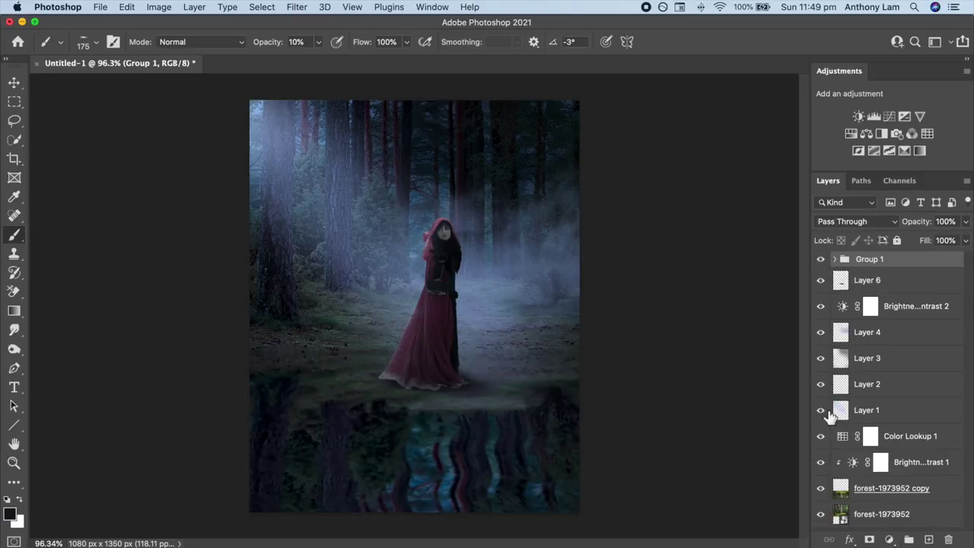
# Step: Duplicate the figure group as a smart object and flip the copy down into the water
pyautogui.hotkey('ctrl', 'j')
pyautogui.rightClick(870, 266)
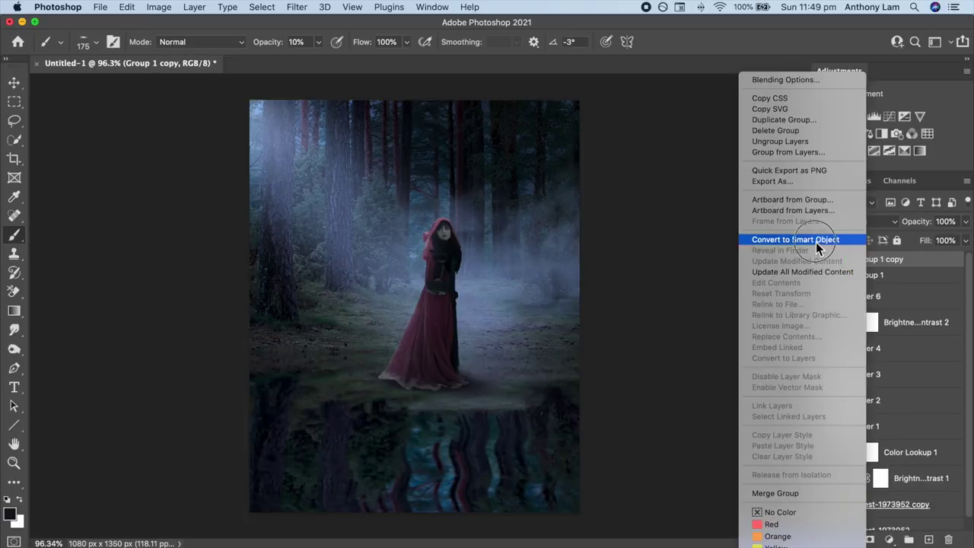
pyautogui.click(819, 239)
pyautogui.hotkey('ctrl', 't')
pyautogui.moveTo(381, 152); pyautogui.dragTo(355, 547)
# Step: Stretch, nudge and slightly tilt the reflection to sit under her feet, then commit
pyautogui.hotkey('ctrl', '-')
pyautogui.hotkey('ctrl', '-')
pyautogui.moveTo(387, 506); pyautogui.dragTo(383, 528)
pyautogui.moveTo(423, 472)
pyautogui.mouseDown()
pyautogui.moveTo(407, 446)
pyautogui.moveTo(436, 419)
pyautogui.mouseUp()
pyautogui.moveTo(496, 358); pyautogui.dragTo(498, 366)
pyautogui.moveTo(426, 411); pyautogui.dragTo(424, 417)
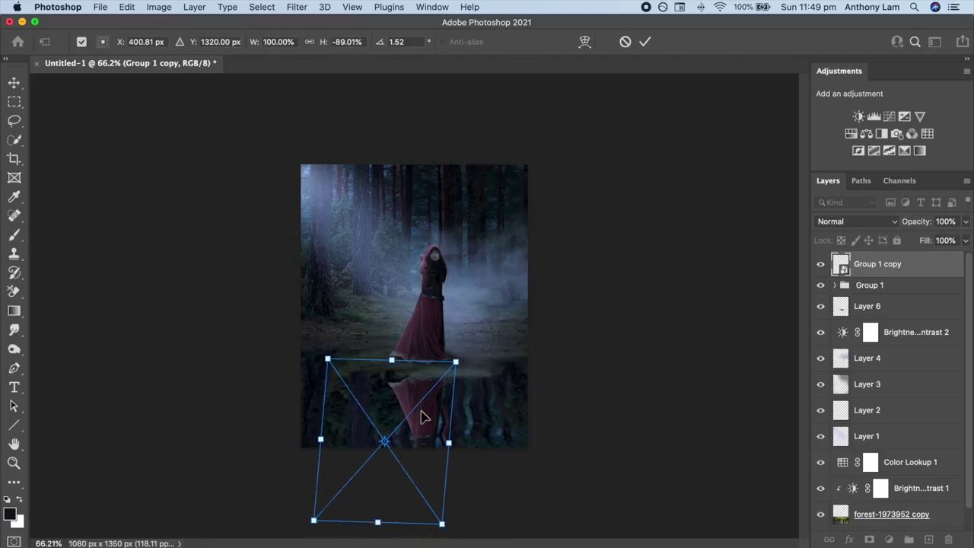
pyautogui.press('Return')
# Step: Add a layer mask to the reflection with the Brush tool active
pyautogui.press('b')
pyautogui.scroll(2, 515, 386)
pyautogui.scroll(2, 515, 387)
pyautogui.scroll(1, 515, 386)
pyautogui.scroll(1, 515, 387)
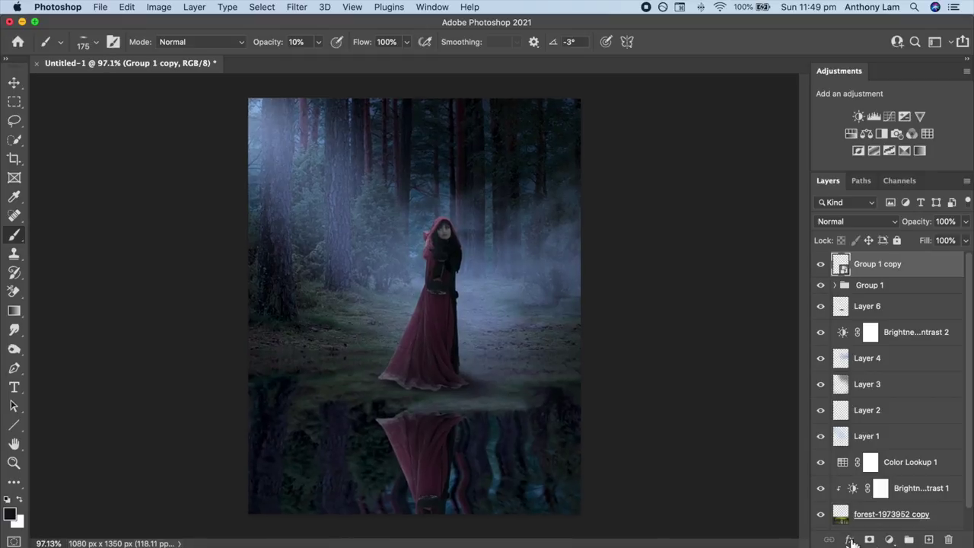
pyautogui.click(869, 540)
# Step: Paint the reflection mask to softly fade its top edge, lowering brush opacity to 10%
pyautogui.moveTo(462, 412); pyautogui.dragTo(387, 419)
pyautogui.press(']')
pyautogui.press(']')
pyautogui.press(']')
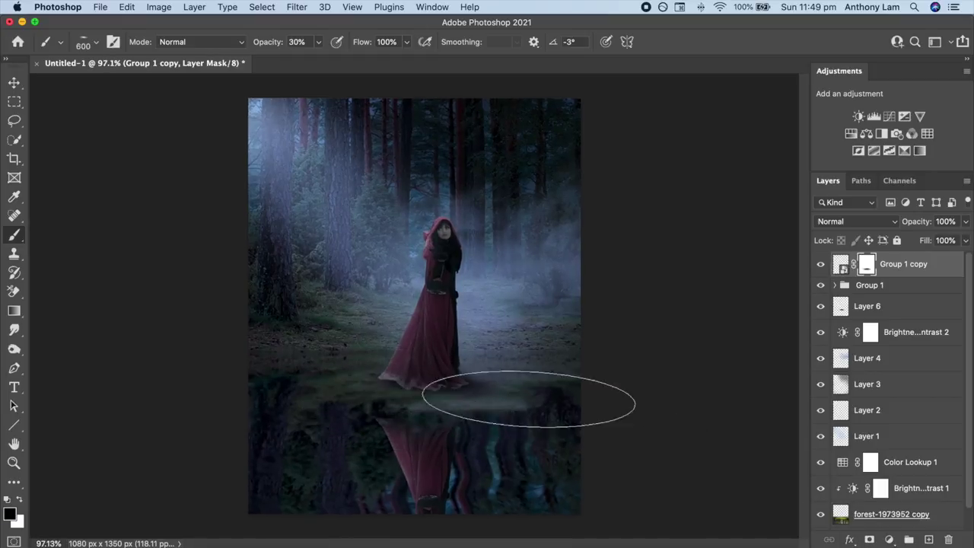
pyautogui.moveTo(403, 411); pyautogui.dragTo(607, 405)
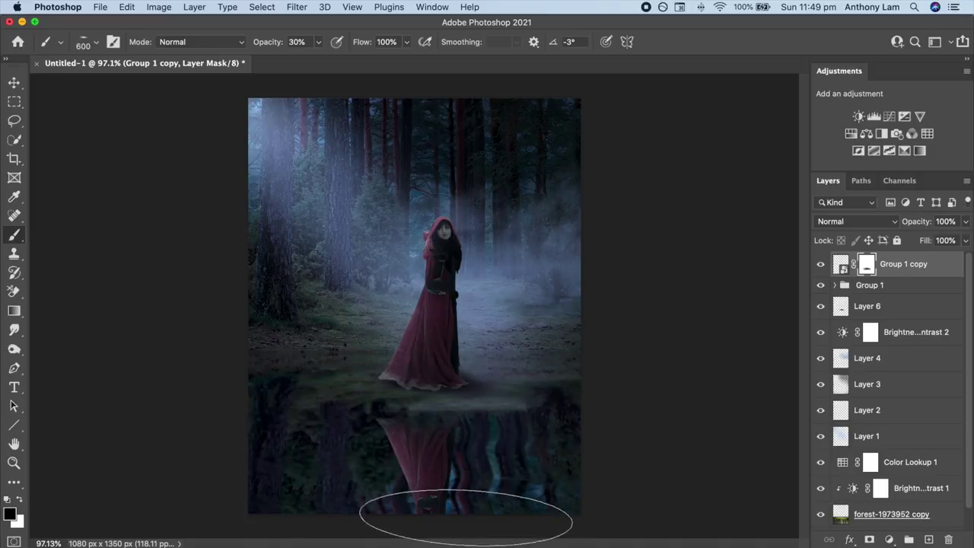
pyautogui.press('1')
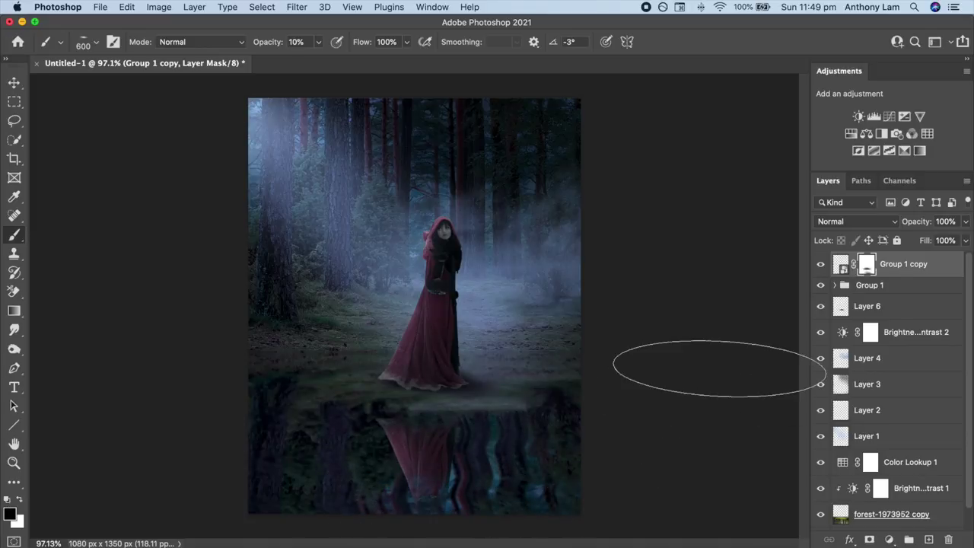
pyautogui.hotkey('ctrl', 't')
pyautogui.press('Escape')
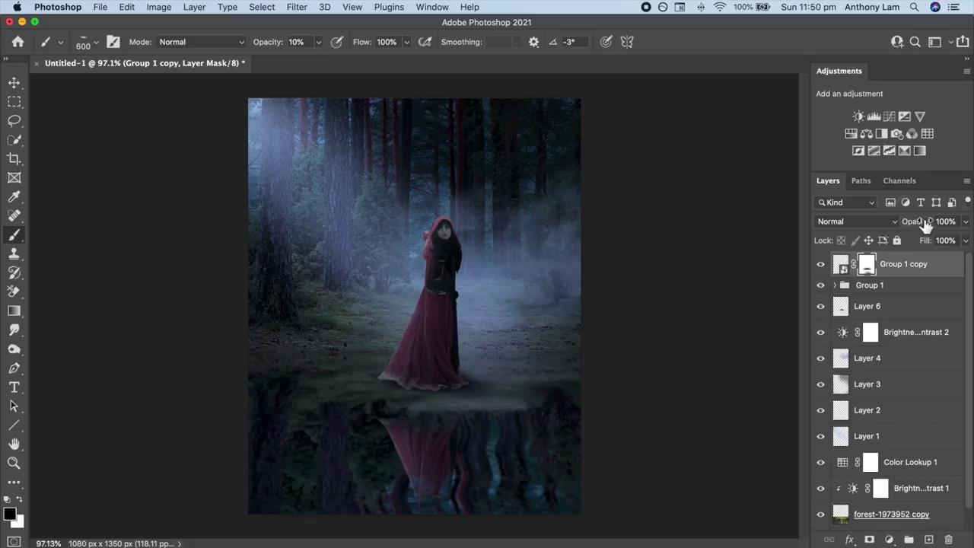
# Step: Rasterize the Group 1 copy reflection layer and choose the Smudge Tool
pyautogui.click(840, 264)
pyautogui.rightClick(886, 264)
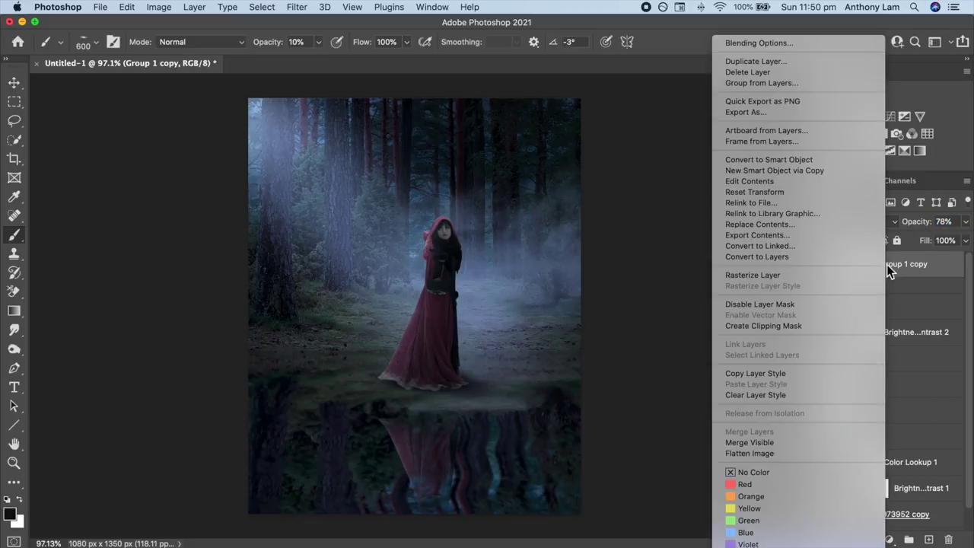
pyautogui.click(836, 277)
pyautogui.click(13, 332)
pyautogui.click(62, 356)
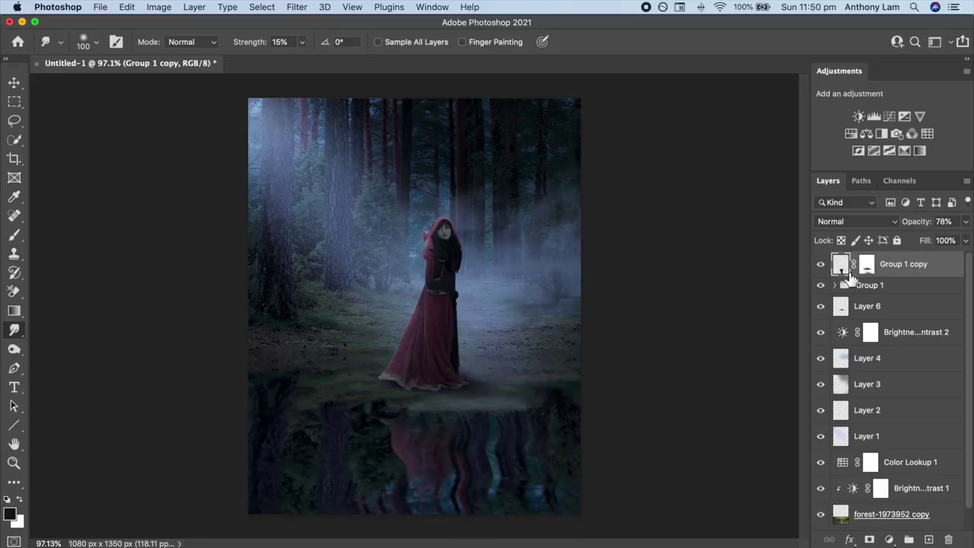
# Step: Place the butterflies PNG into the composite as an embedded image
pyautogui.click(100, 7)
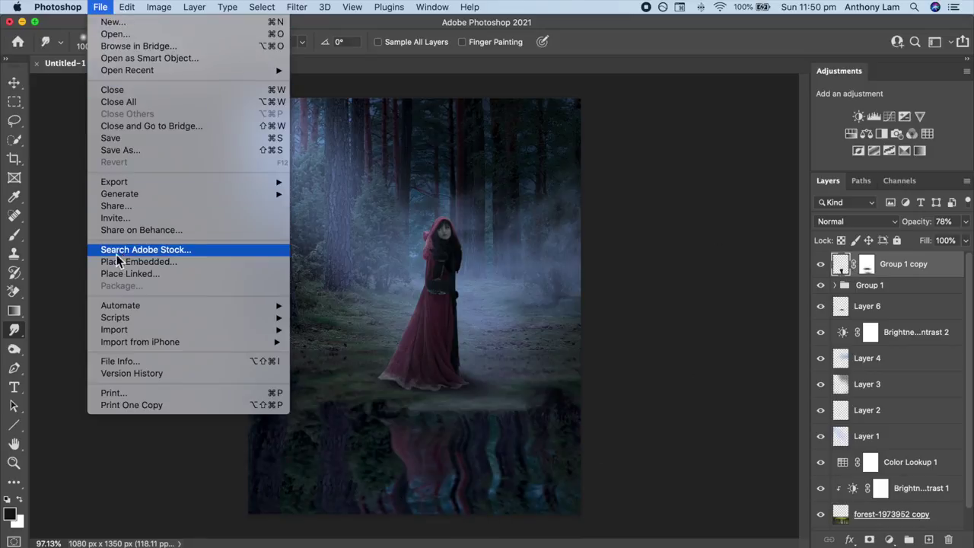
pyautogui.click(192, 264)
pyautogui.click(350, 149)
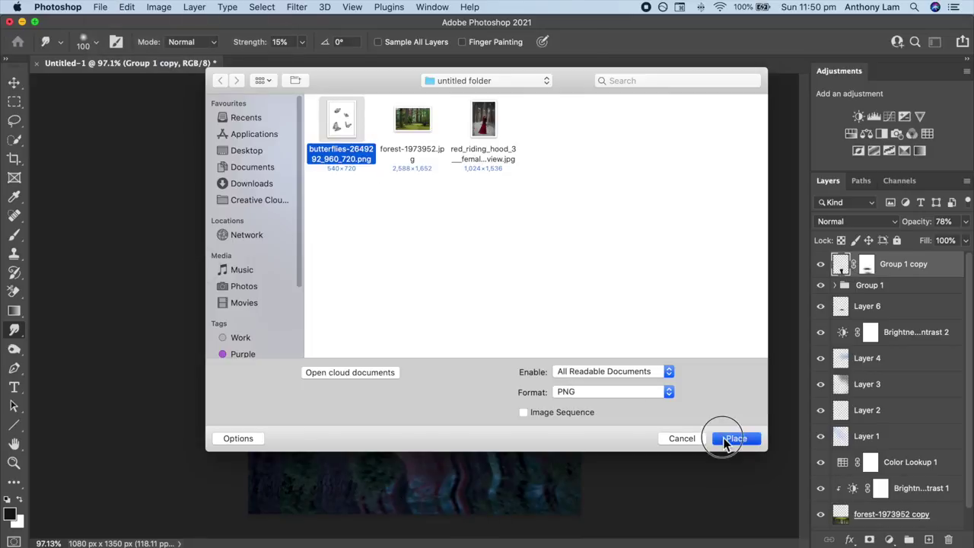
pyautogui.click(726, 438)
# Step: Lasso the lower-right butterfly and mask away the others
pyautogui.click(14, 120)
pyautogui.moveTo(499, 314)
pyautogui.mouseDown()
pyautogui.moveTo(462, 441)
pyautogui.moveTo(499, 315)
pyautogui.mouseUp()
pyautogui.click(869, 540)
pyautogui.rightClick(901, 268)
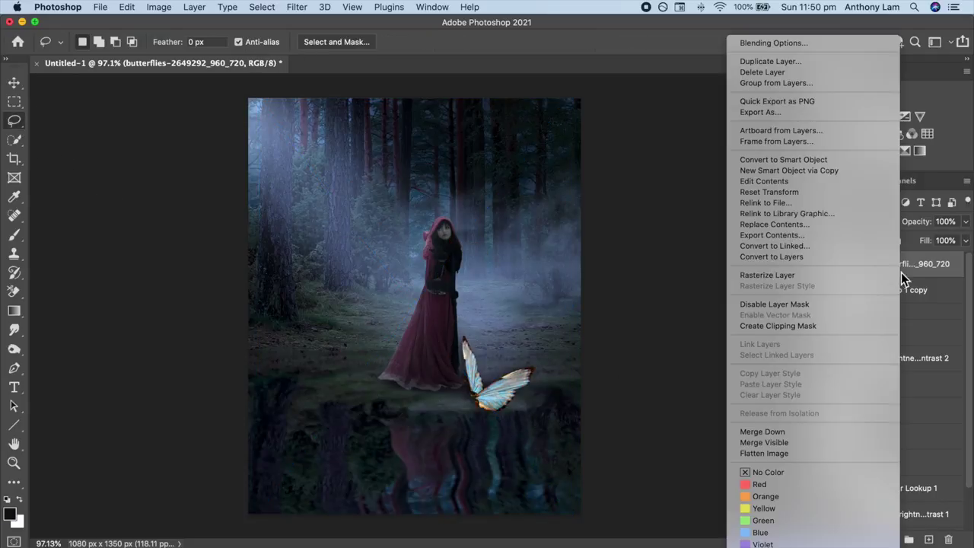
pyautogui.click(768, 160)
# Step: Shrink the butterfly to a tiny size and position it near the figure's head
pyautogui.hotkey('ctrl', 't')
pyautogui.moveTo(539, 315)
pyautogui.mouseDown()
pyautogui.moveTo(457, 430)
pyautogui.moveTo(485, 231)
pyautogui.moveTo(507, 201)
pyautogui.moveTo(499, 204)
pyautogui.mouseUp()
pyautogui.click(15, 84)
pyautogui.hotkey('ctrl', 't')
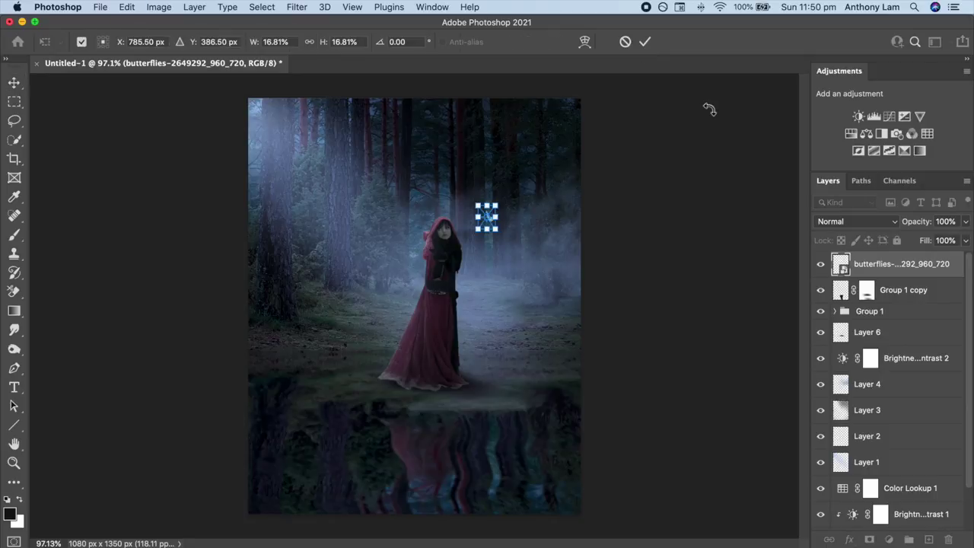
pyautogui.press('Return')
pyautogui.click(875, 116)
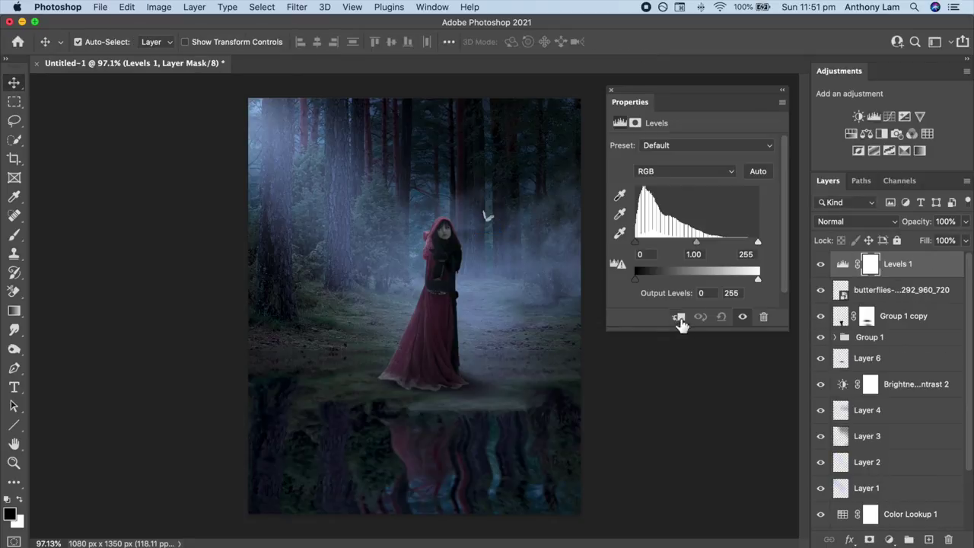
# Step: Raise the Levels output black to whiten the butterfly and add empty Layer 7
pyautogui.moveTo(638, 279); pyautogui.dragTo(715, 288)
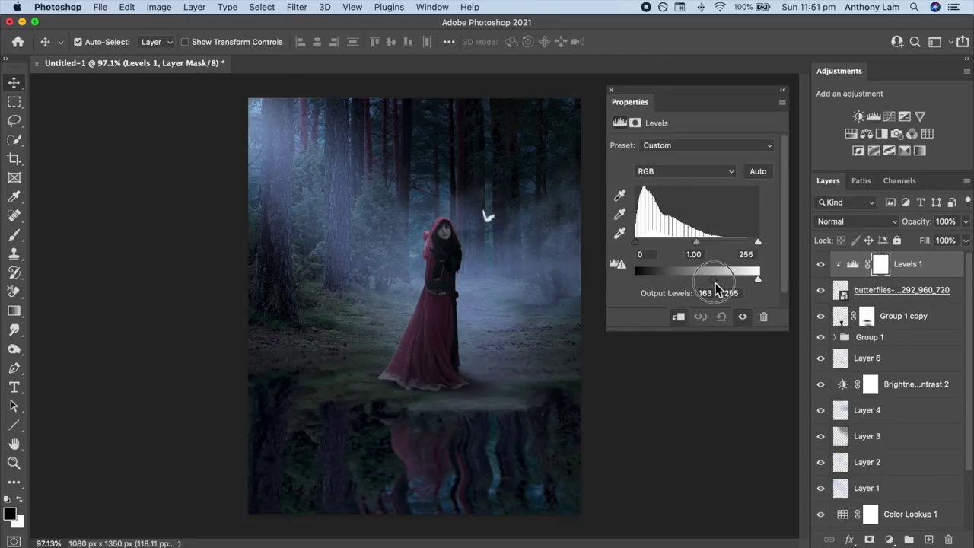
pyautogui.click(611, 90)
pyautogui.click(928, 539)
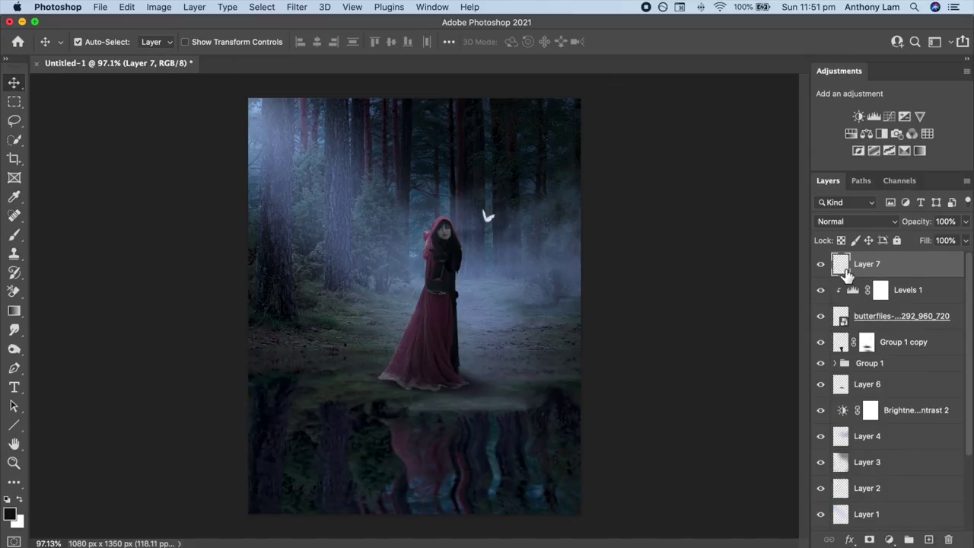
# Step: Select a smaller Brush and set the foreground colour to vivid purple
pyautogui.press('b')
pyautogui.rightClick(505, 258)
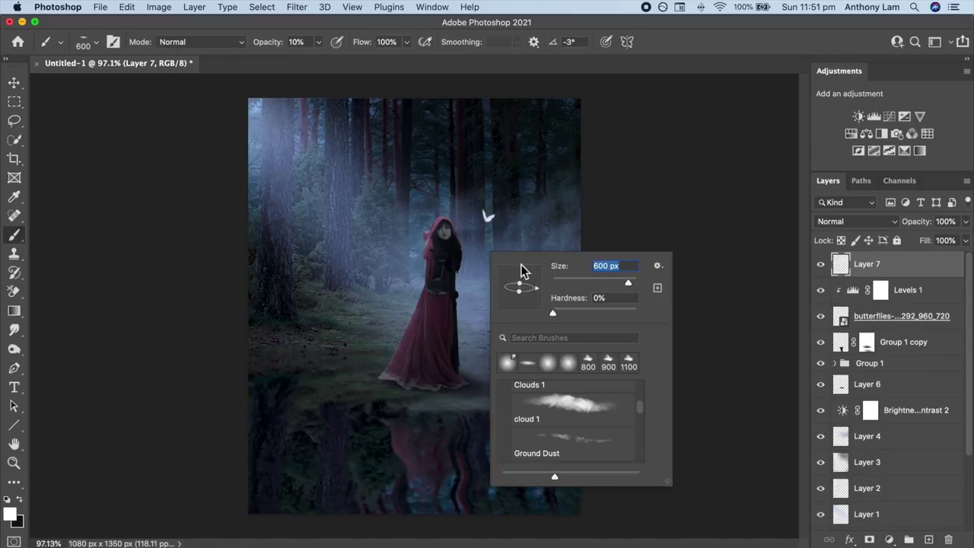
pyautogui.press('Return')
pyautogui.press('[')
pyautogui.press('[')
pyautogui.press('[')
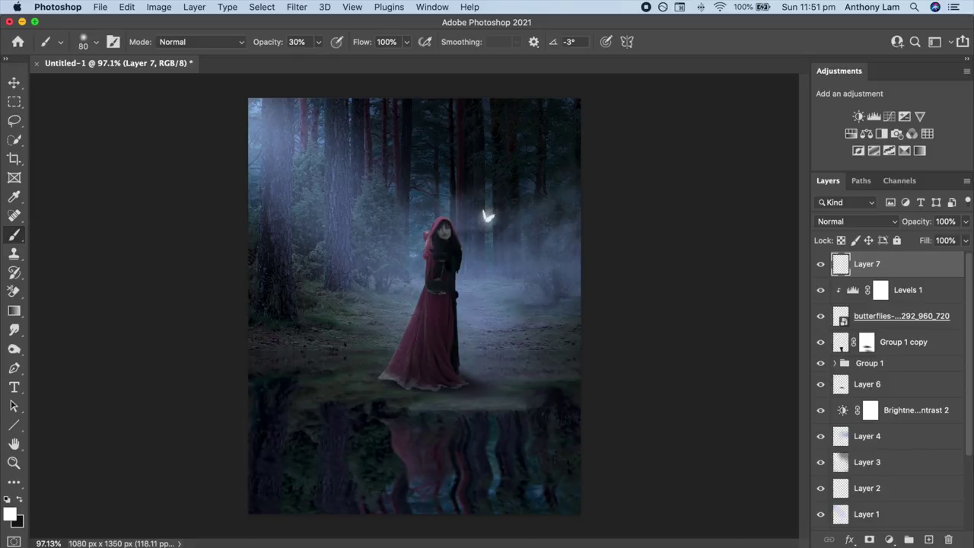
pyautogui.click(10, 514)
pyautogui.click(816, 144)
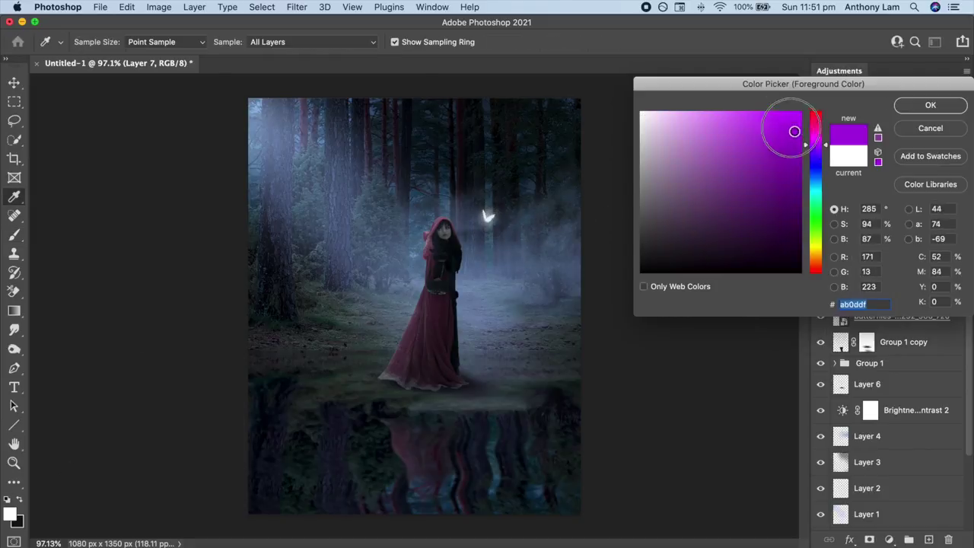
# Step: Paint a purple glow on new Layer 8 beneath the butterfly, set to Screen
pyautogui.click(925, 105)
pyautogui.click(928, 539)
pyautogui.click(488, 217)
pyautogui.moveTo(850, 272); pyautogui.dragTo(844, 354)
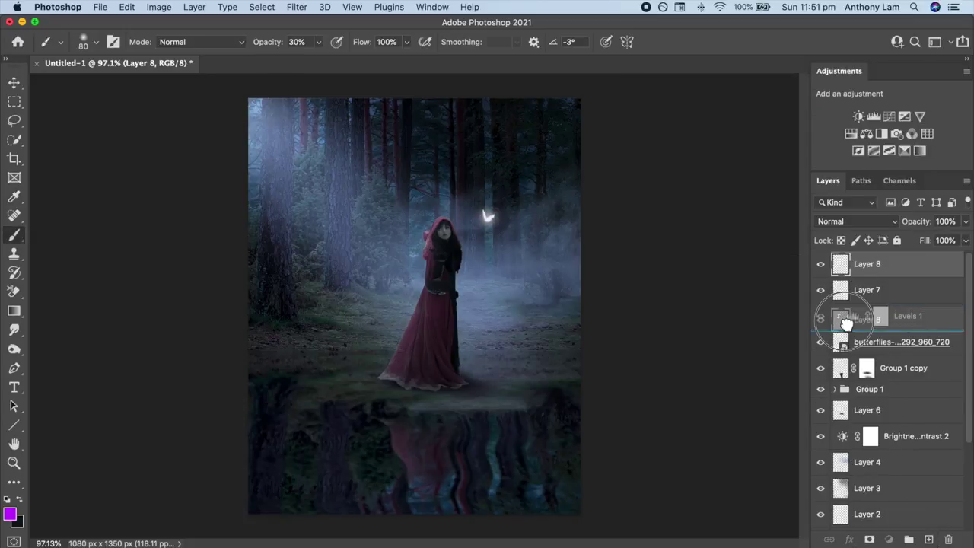
pyautogui.press(']')
pyautogui.press(']')
pyautogui.click(827, 221)
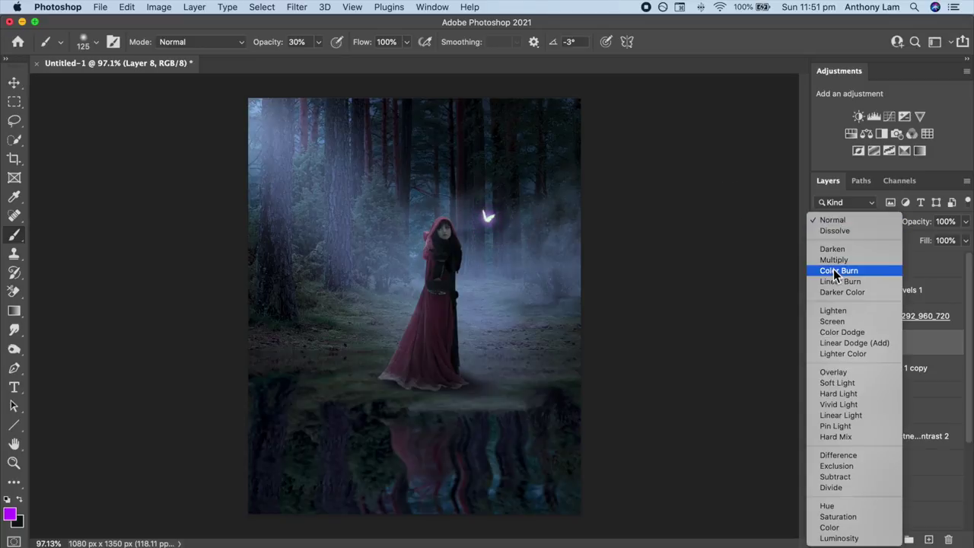
pyautogui.click(826, 323)
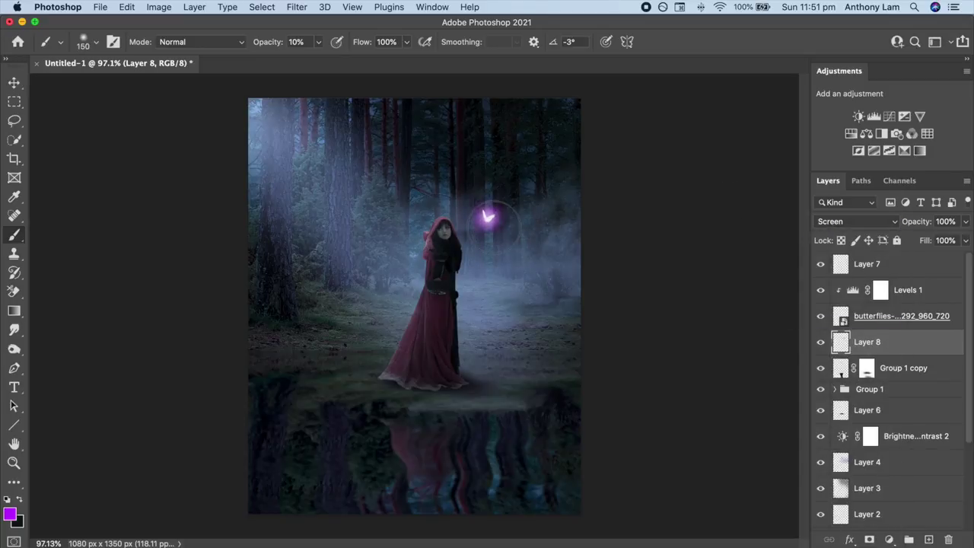
# Step: Add Layer 9 for a larger glow with a bigger brush, set to Linear Dodge (Add)
pyautogui.click(929, 539)
pyautogui.press(']')
pyautogui.press(']')
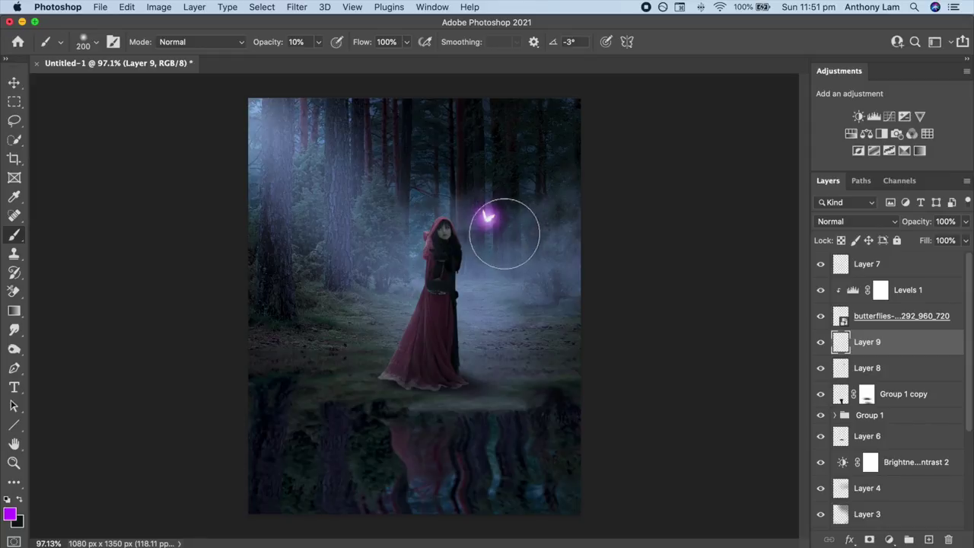
pyautogui.press(']')
pyautogui.press(']')
pyautogui.press(']')
pyautogui.press(']')
pyautogui.click(856, 220)
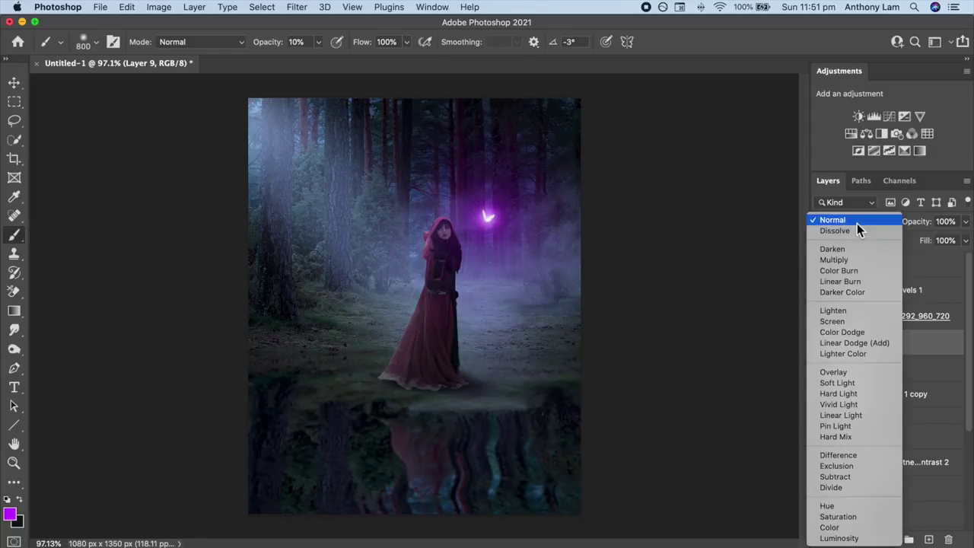
pyautogui.click(852, 343)
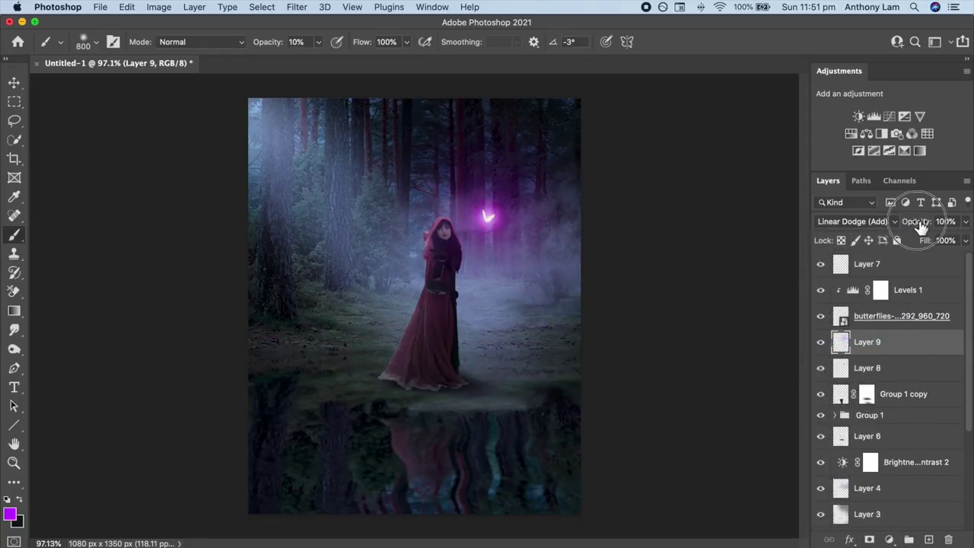
# Step: Lower the opacity of glow Layers 8 and 9 to soften the butterfly's shine
pyautogui.click(869, 368)
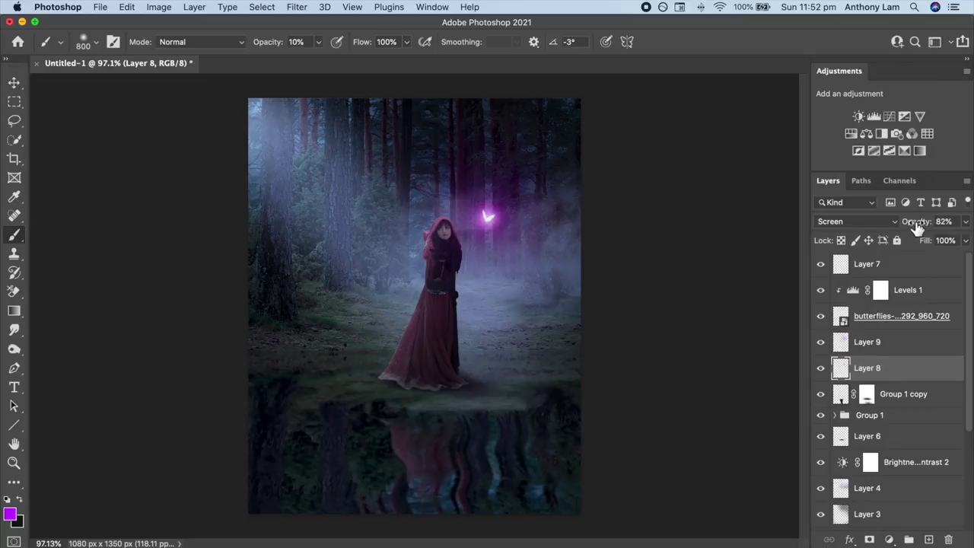
pyautogui.moveTo(916, 228); pyautogui.dragTo(911, 230)
pyautogui.click(820, 367)
pyautogui.click(820, 341)
pyautogui.click(820, 341)
pyautogui.click(885, 341)
pyautogui.moveTo(918, 226); pyautogui.dragTo(916, 228)
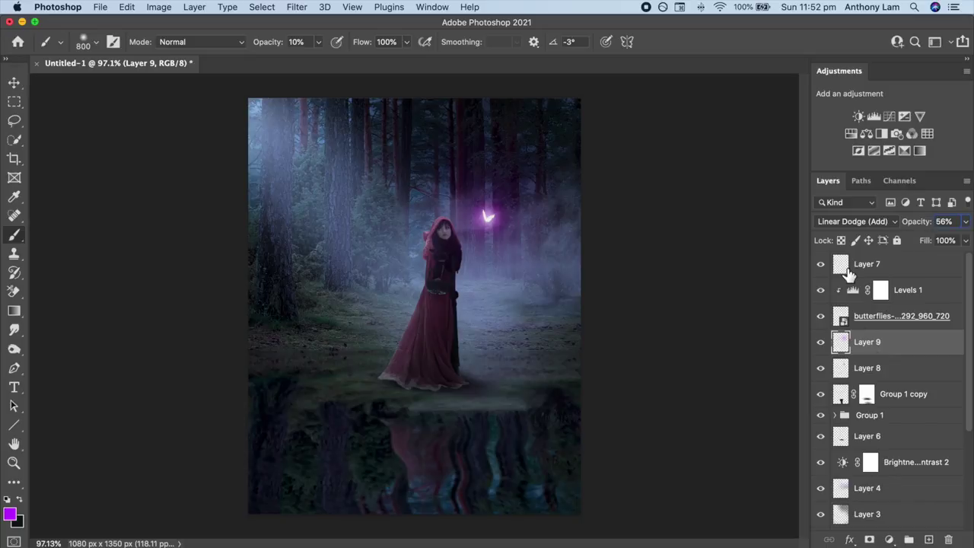
# Step: Paint a purple glow dot at the bottom on Layer 10, squash it flat, and lower its opacity
pyautogui.click(852, 266)
pyautogui.click(928, 539)
pyautogui.press('[')
pyautogui.press('[')
pyautogui.press('[')
pyautogui.press('[')
pyautogui.press('[')
pyautogui.press('[')
pyautogui.press('[')
pyautogui.press('[')
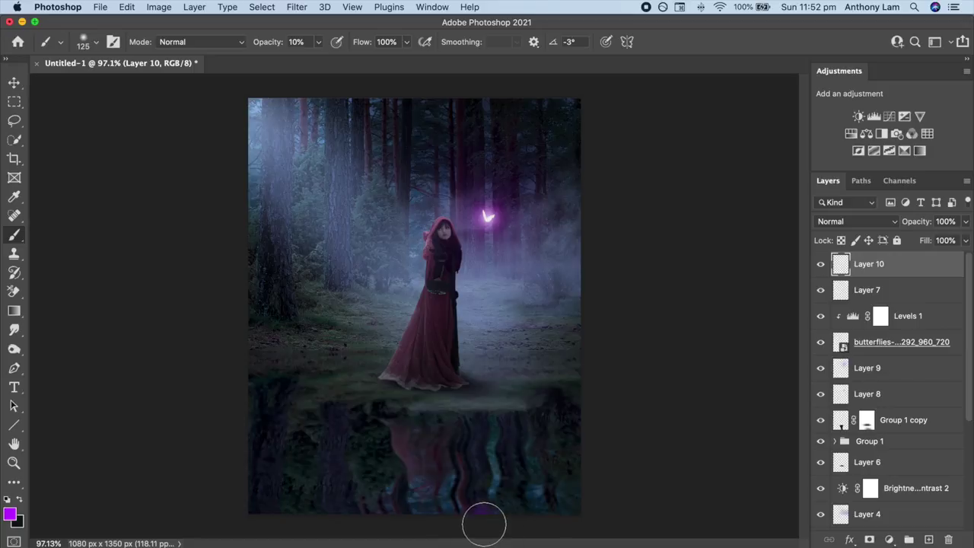
pyautogui.click(487, 508)
pyautogui.hotkey('ctrl', 't')
pyautogui.moveTo(479, 461); pyautogui.dragTo(478, 489)
pyautogui.press('Return')
pyautogui.moveTo(921, 221); pyautogui.dragTo(915, 229)
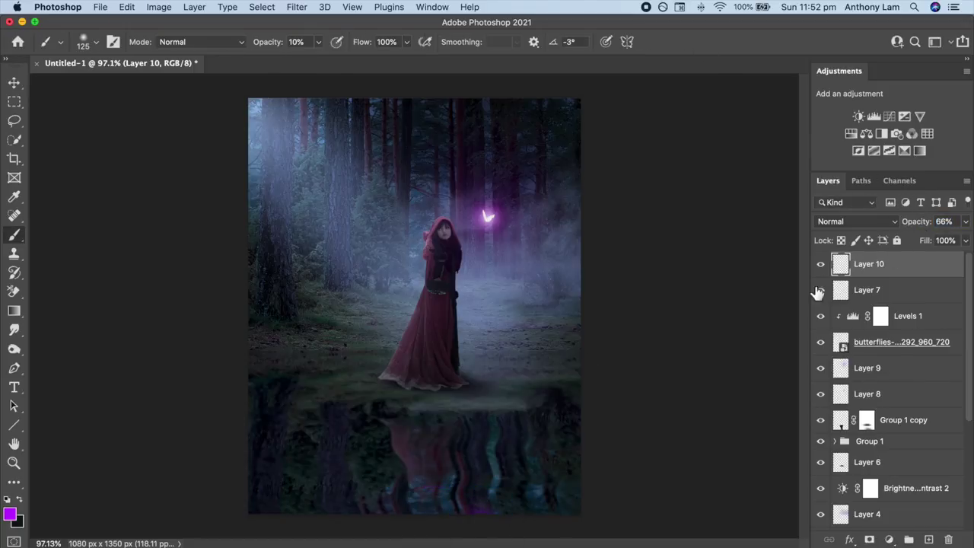
pyautogui.scroll(-1, 875, 343)
pyautogui.click(835, 413)
pyautogui.scroll(-1, 837, 404)
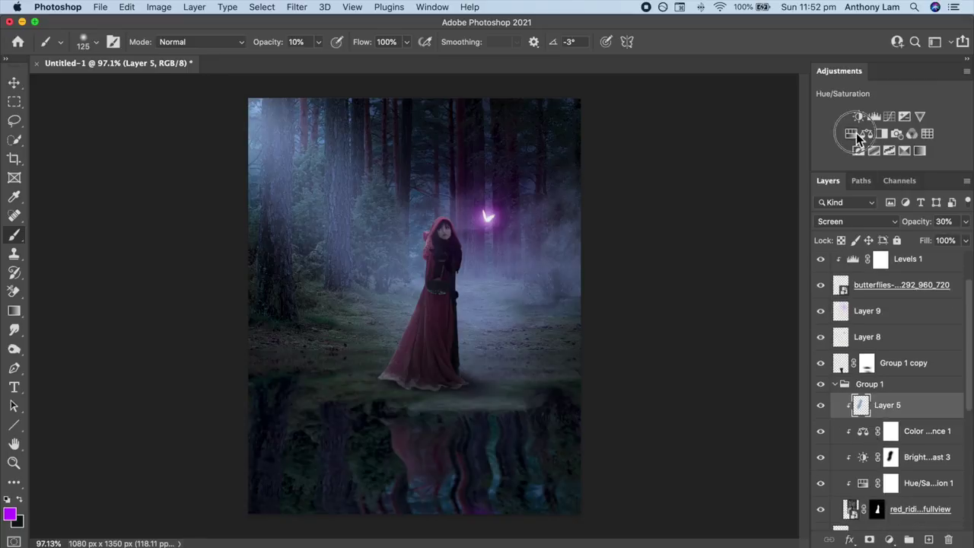
# Step: Add a clipped, colorized purple Hue/Saturation layer to Layer 5 with raised saturation and lightness
pyautogui.click(850, 133)
pyautogui.click(679, 317)
pyautogui.click(688, 268)
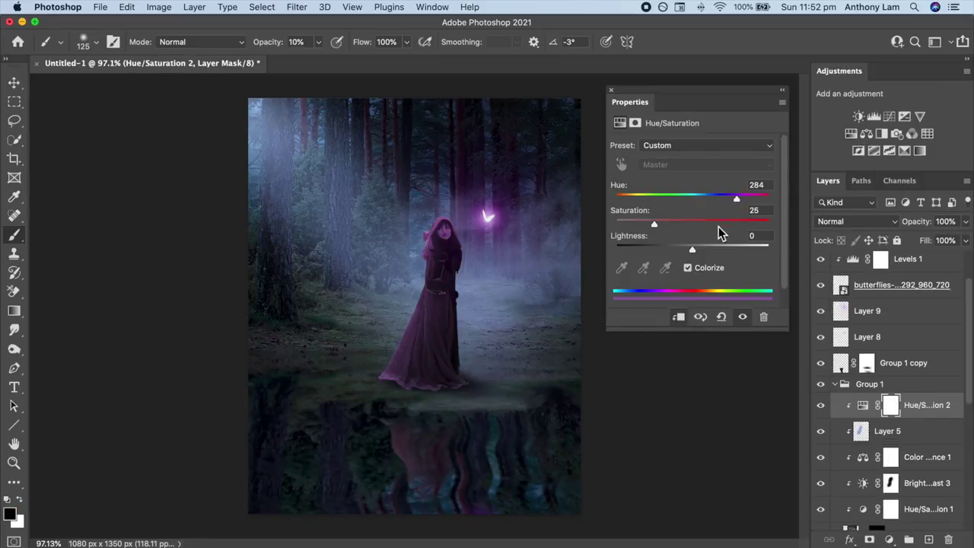
pyautogui.moveTo(725, 249)
pyautogui.mouseDown()
pyautogui.moveTo(714, 250)
pyautogui.moveTo(713, 222)
pyautogui.mouseUp()
pyautogui.click(670, 283)
# Step: Invert the tint mask, paint white over the figure, and set the layer to Screen
pyautogui.hotkey('ctrl', 'i')
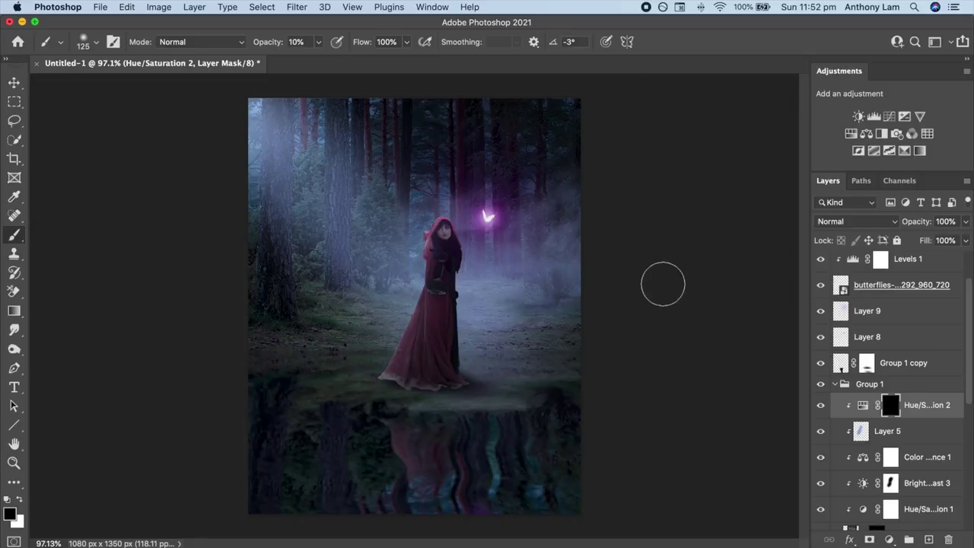
pyautogui.press('x')
pyautogui.moveTo(468, 219)
pyautogui.mouseDown()
pyautogui.moveTo(485, 271)
pyautogui.moveTo(463, 283)
pyautogui.moveTo(469, 223)
pyautogui.mouseUp()
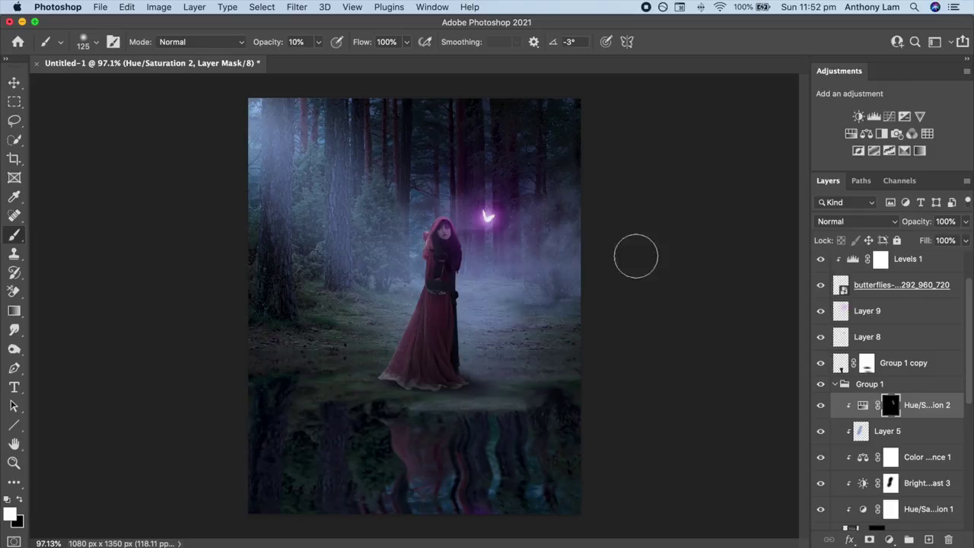
pyautogui.click(833, 221)
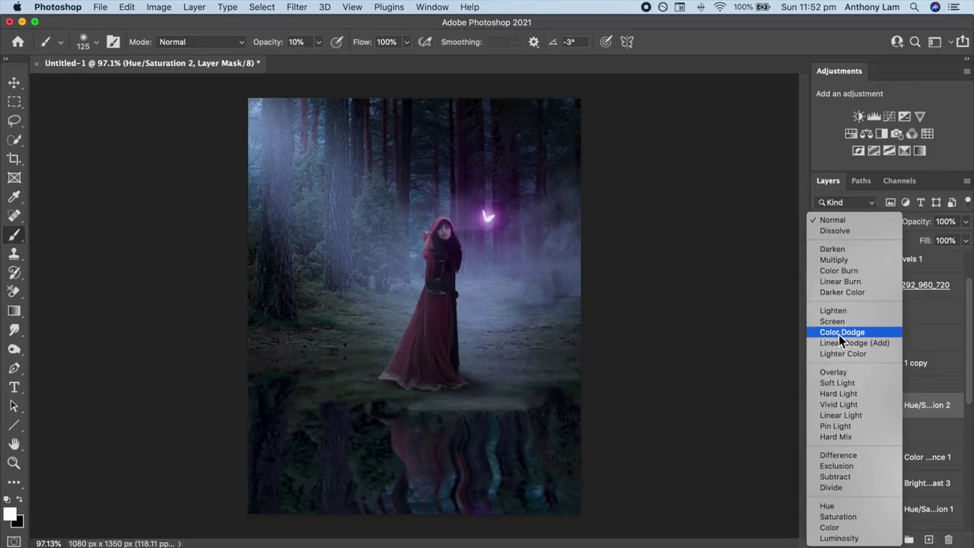
pyautogui.click(839, 322)
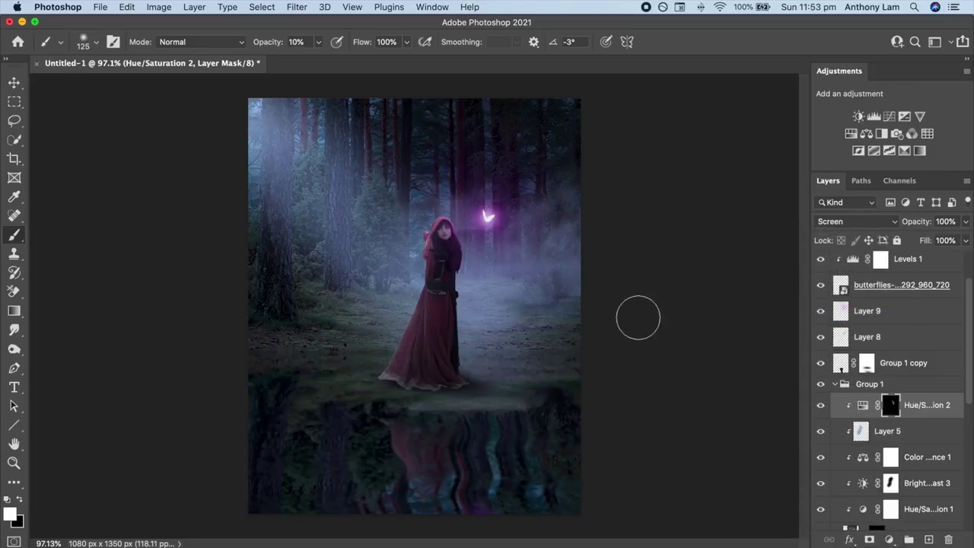